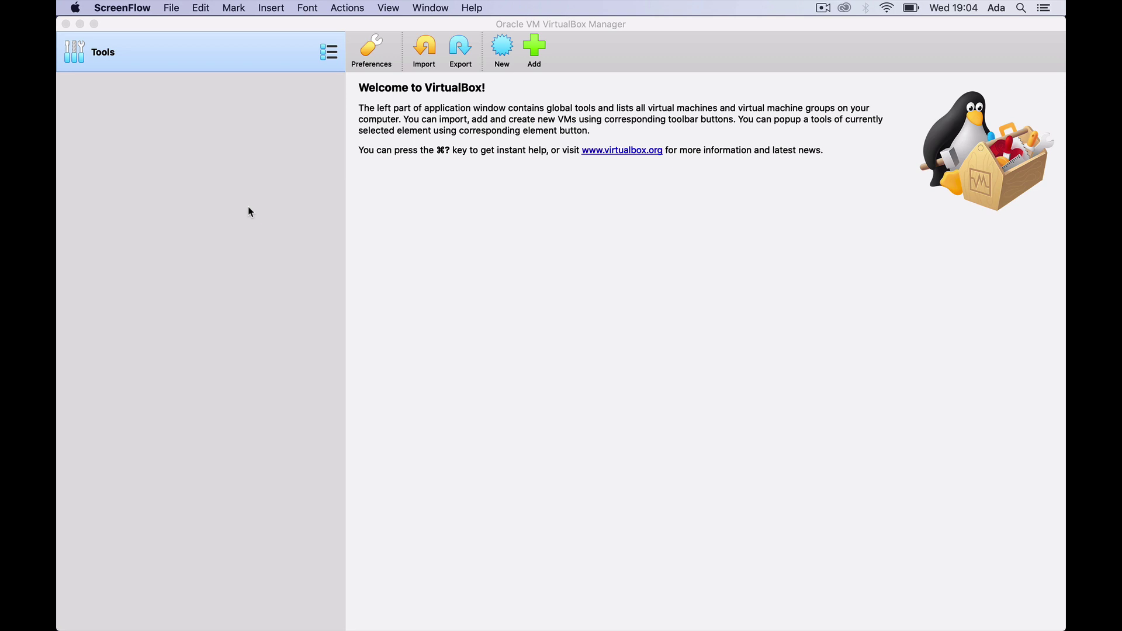
- Start creating a new virtual machine and name it Windows 10 x64
{"action": "left_click", "coordinate": [506, 50]}
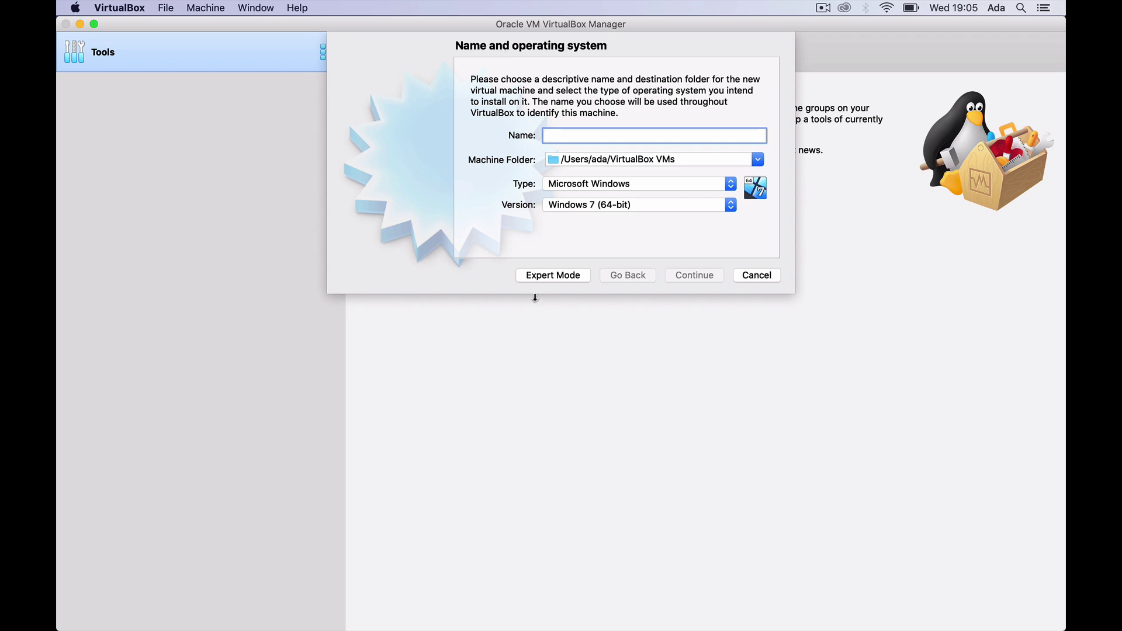
{"action": "type", "text": "WINDOWS"}
{"action": "key", "text": "BackSpace"}
{"action": "key", "text": "BackSpace"}
{"action": "key", "text": "BackSpace"}
{"action": "key", "text": "BackSpace"}
{"action": "key", "text": "BackSpace"}
{"action": "key", "text": "BackSpace"}
{"action": "type", "text": "indows 19"}
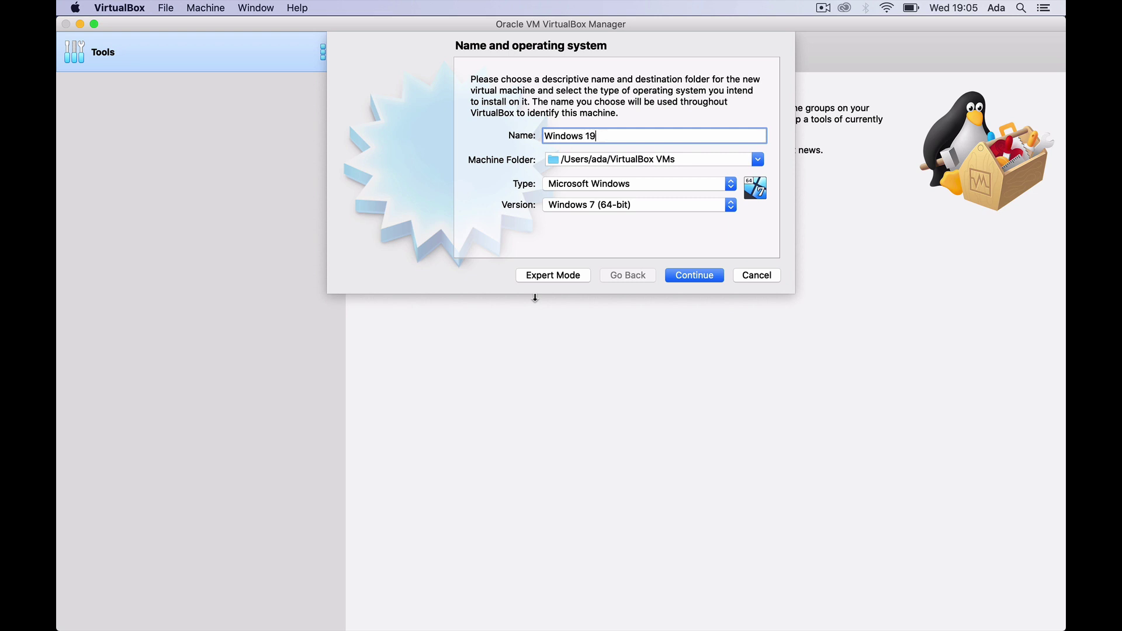
{"action": "key", "text": "BackSpace"}
{"action": "type", "text": "0 x64"}
- Keep the type Microsoft Windows and version Windows 10 (64-bit), and proceed to the memory size
{"action": "left_click", "coordinate": [733, 186]}
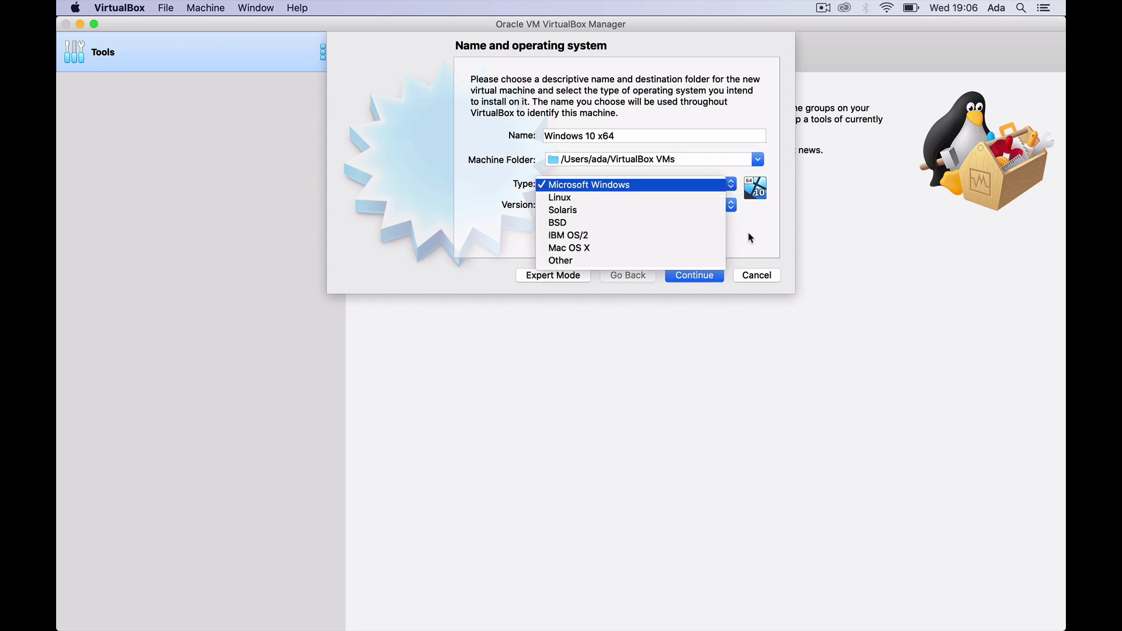
{"action": "left_click", "coordinate": [747, 234]}
{"action": "left_click", "coordinate": [731, 205]}
{"action": "left_click", "coordinate": [768, 221]}
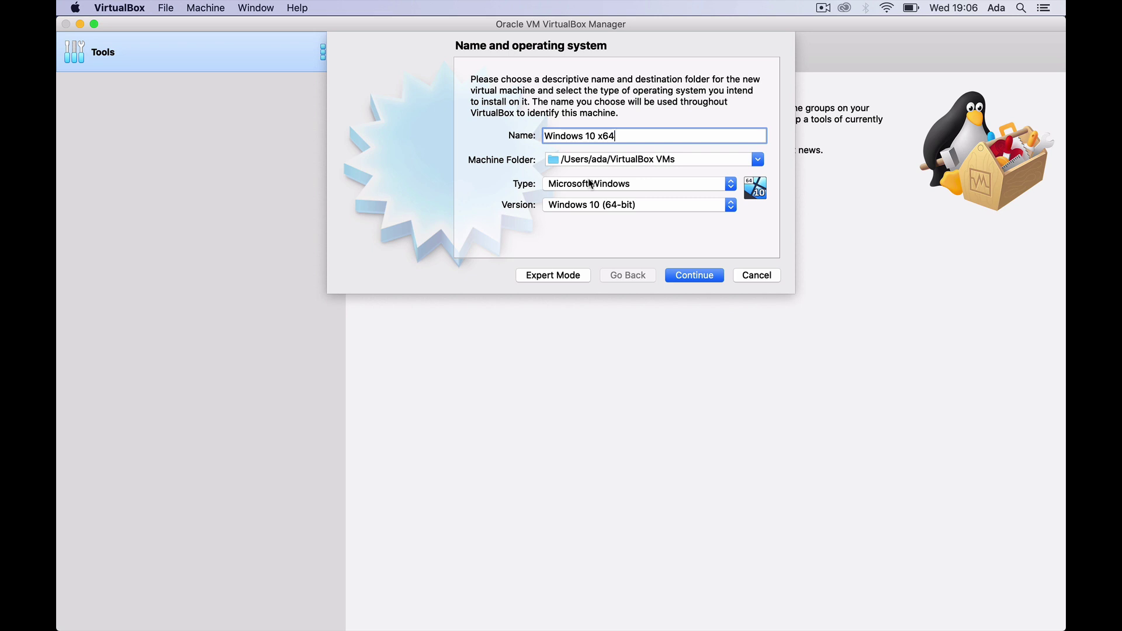
{"action": "left_click", "coordinate": [694, 280]}
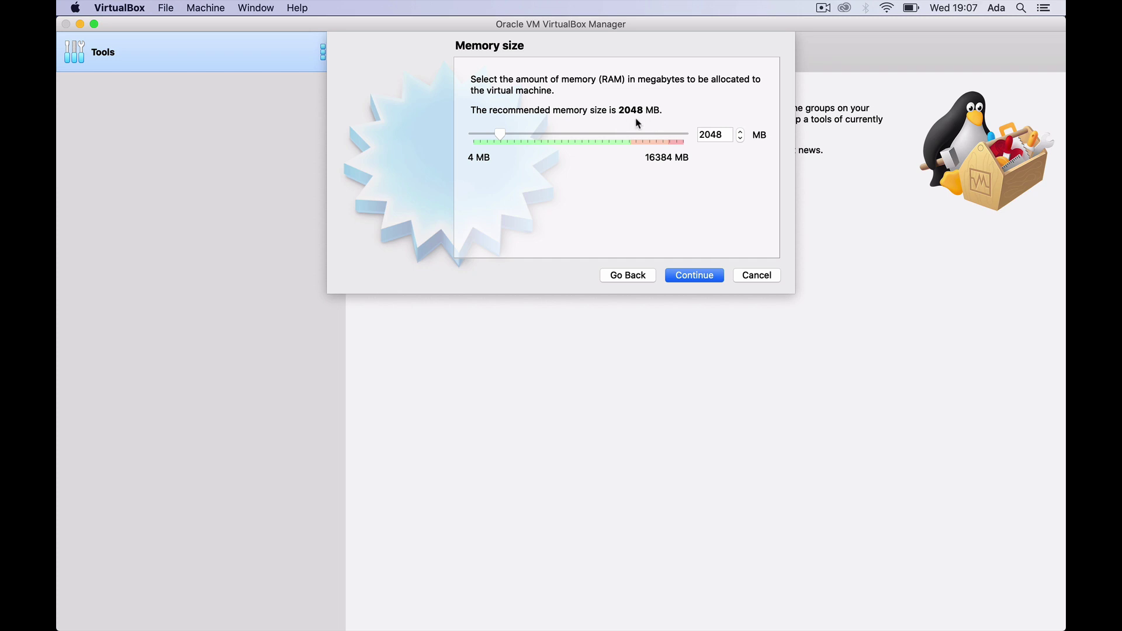
- Allocate 4096 MB of memory to the virtual machine and proceed to the hard disk options
{"action": "left_click", "coordinate": [703, 133]}
{"action": "key", "text": "BackSpace"}
{"action": "type", "text": "4"}
{"action": "key", "text": "BackSpace"}
{"action": "key", "text": "BackSpace"}
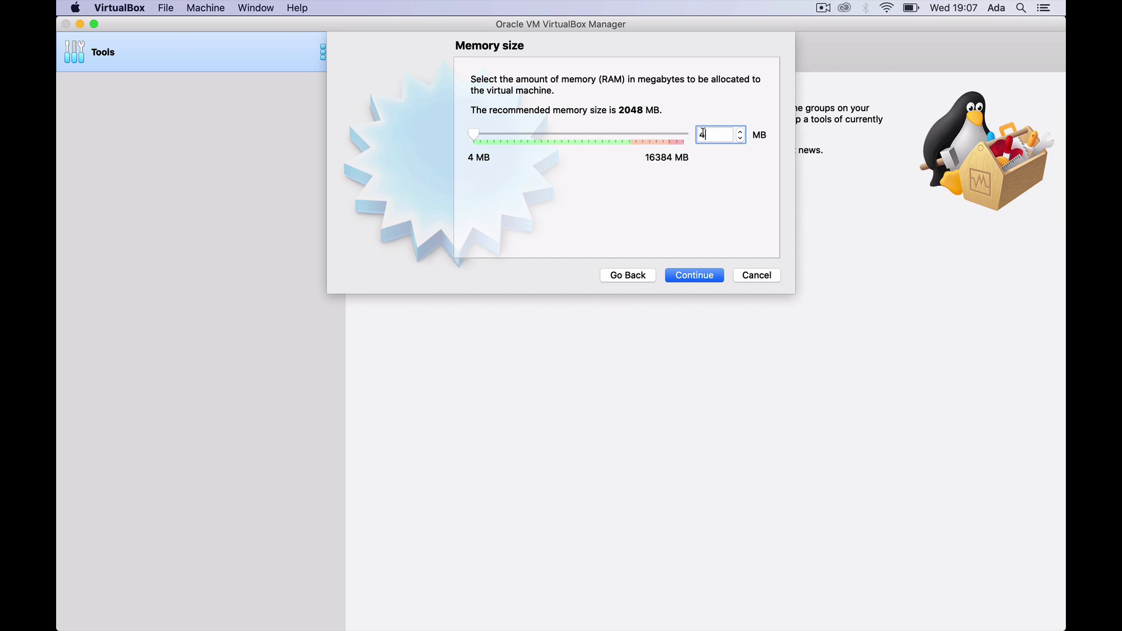
{"action": "type", "text": "096"}
{"action": "left_click", "coordinate": [694, 277]}
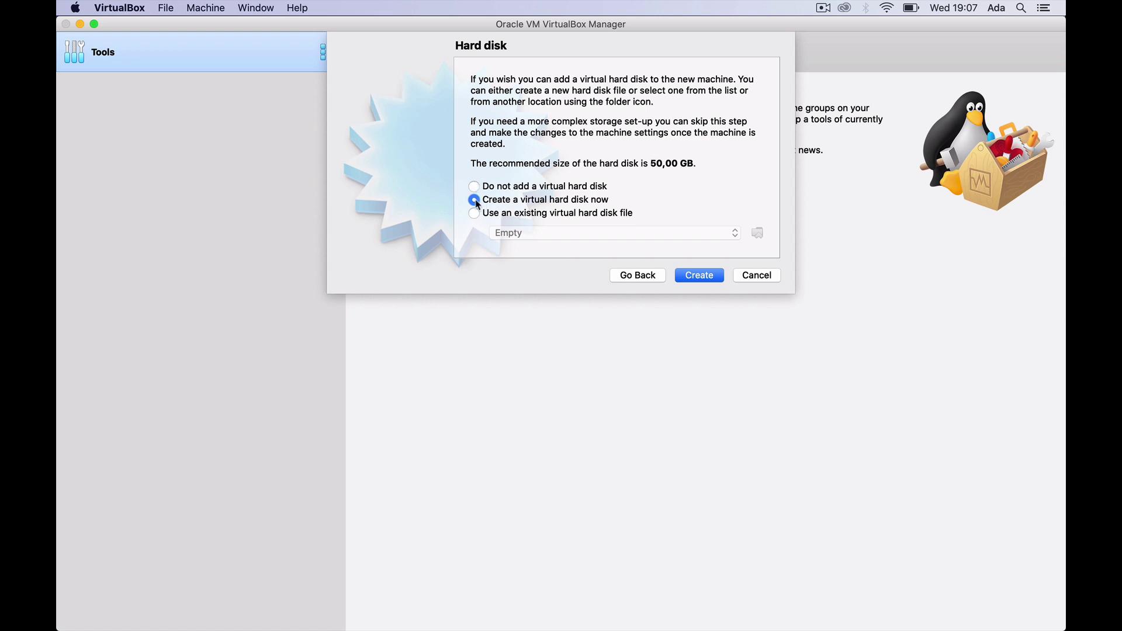
- Choose to create a virtual hard disk now, as a dynamically allocated VDI (VirtualBox Disk Image)
{"action": "left_click", "coordinate": [713, 276]}
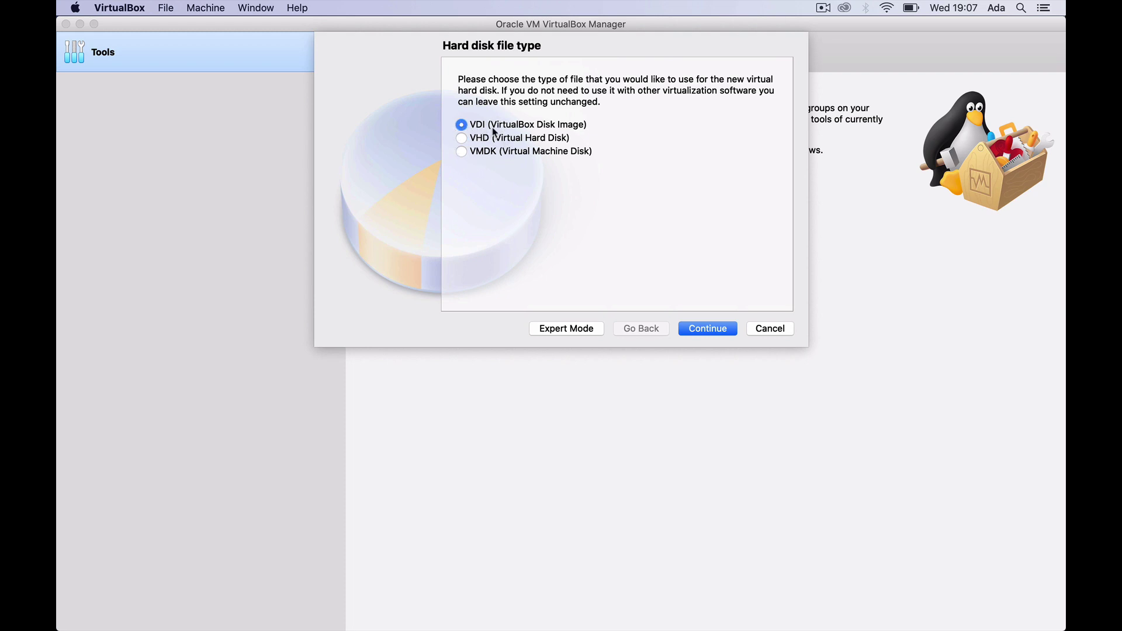
{"action": "left_click", "coordinate": [696, 331]}
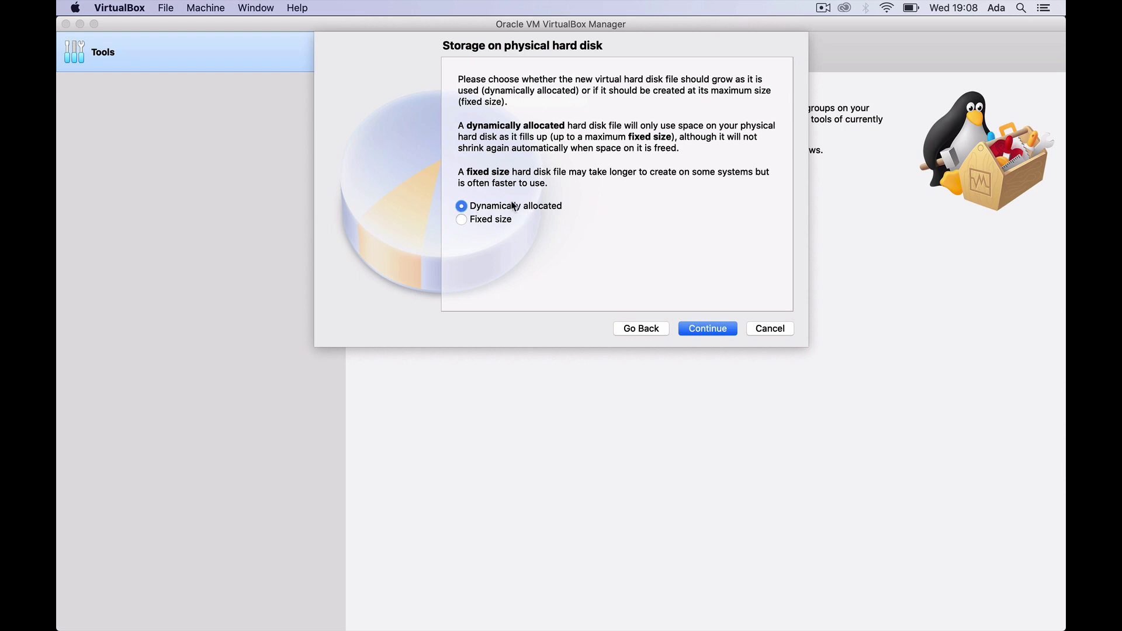
{"action": "left_click", "coordinate": [708, 329]}
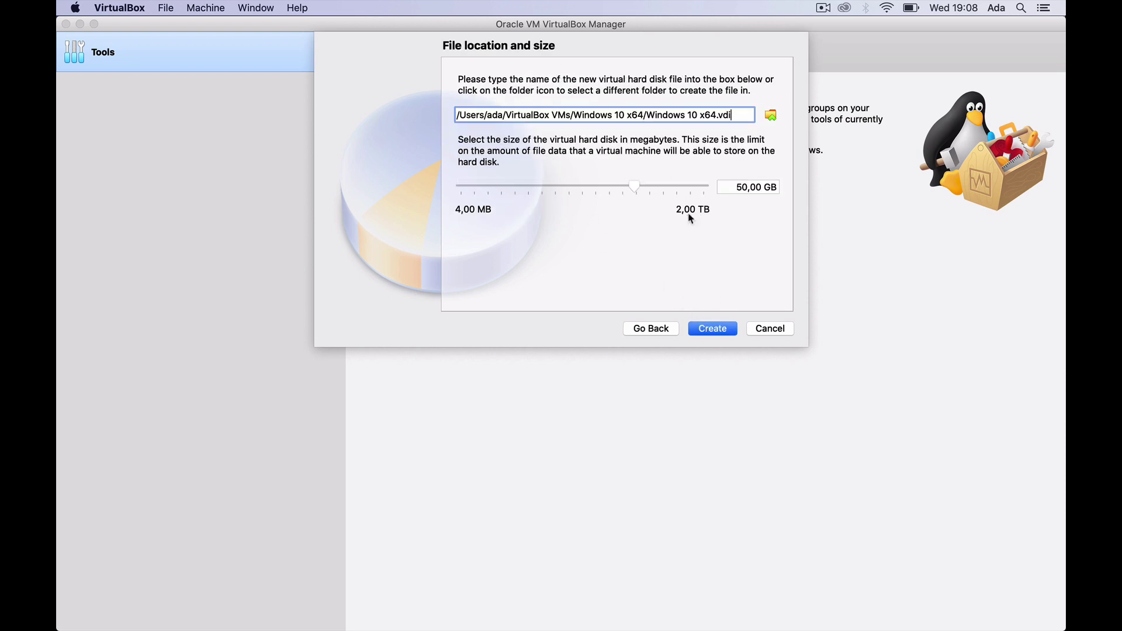
- Set the virtual hard disk size to 20,00 GB, keep the file name Windows 10 x64.vdi, and create the disk
{"action": "mouse_move", "coordinate": [744, 178]}
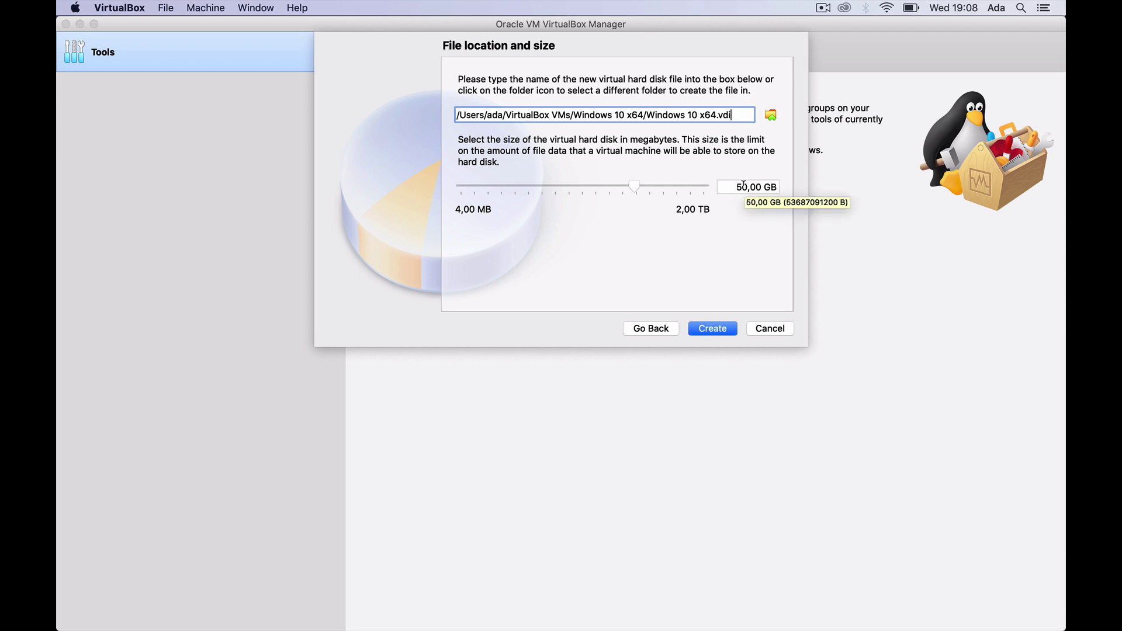
{"action": "left_click", "coordinate": [744, 178]}
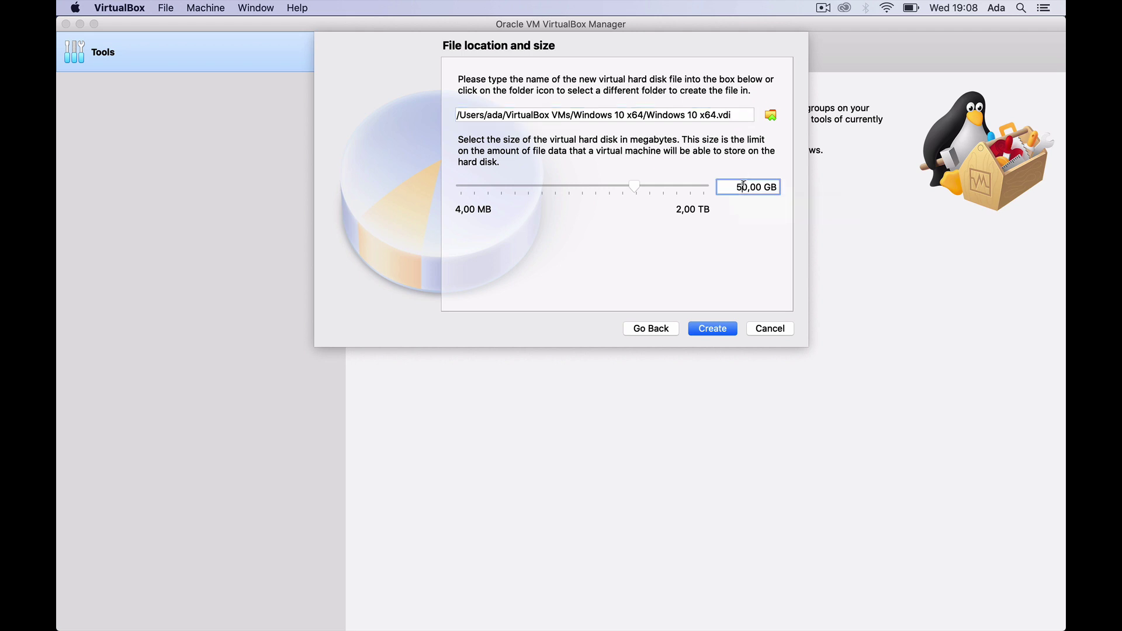
{"action": "key", "text": "BackSpace"}
{"action": "type", "text": "2"}
{"action": "left_click_drag", "start_coordinate": [744, 112], "coordinate": [645, 109]}
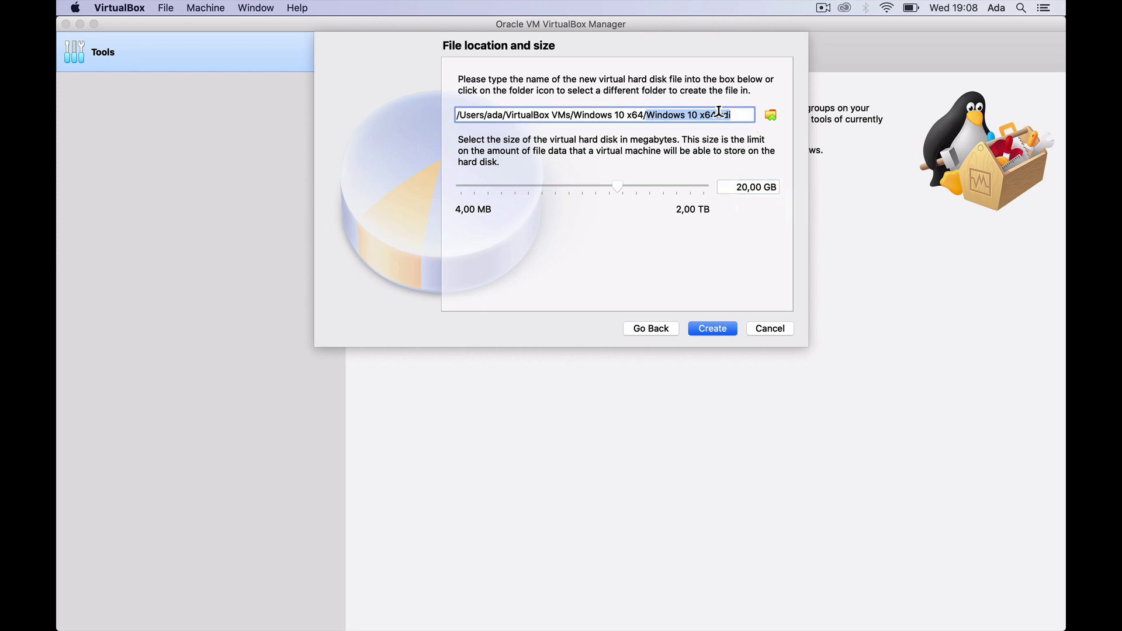
{"action": "left_click", "coordinate": [705, 329]}
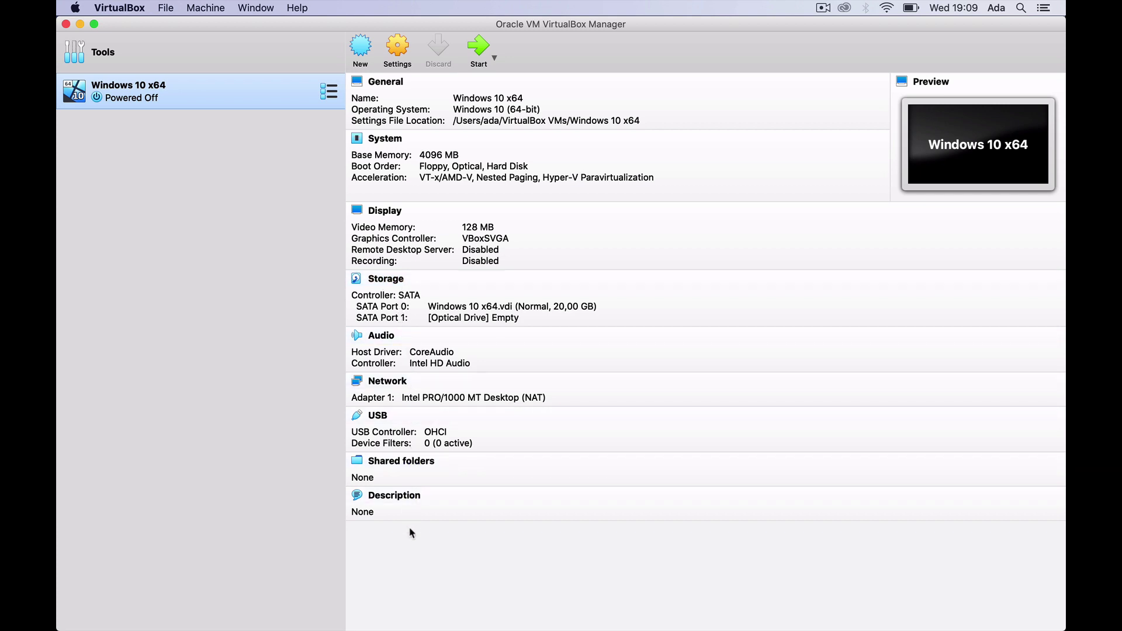
- Start the Windows 10 x64 machine using Win10_2004_Spanish_x64.iso from the Downloads folder as its startup disk
{"action": "left_click", "coordinate": [480, 47]}
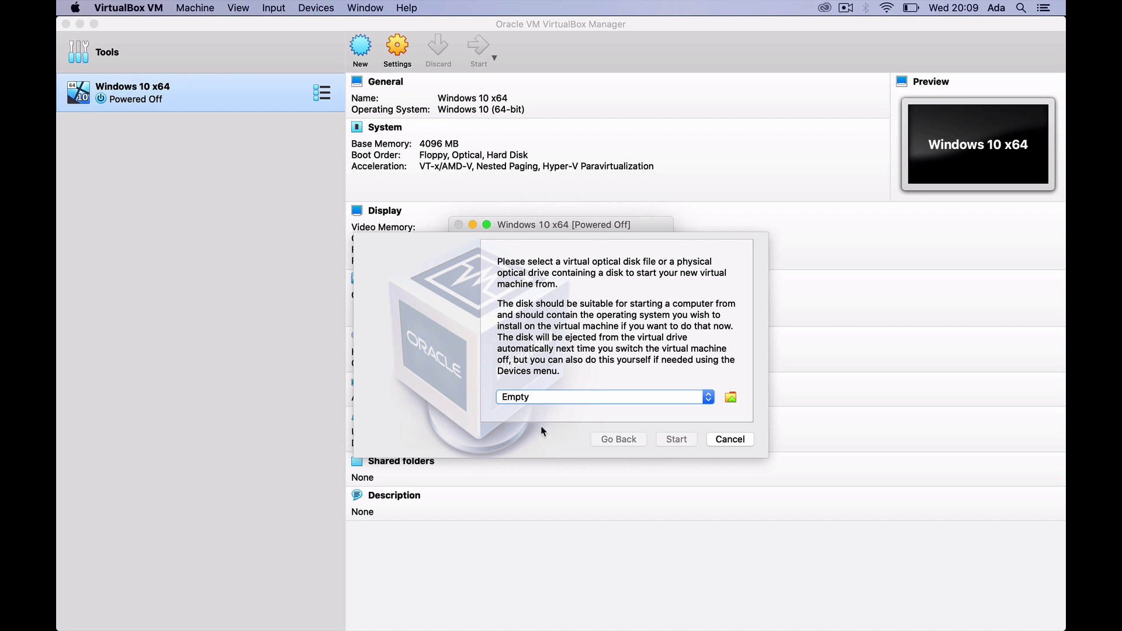
{"action": "left_click", "coordinate": [730, 398]}
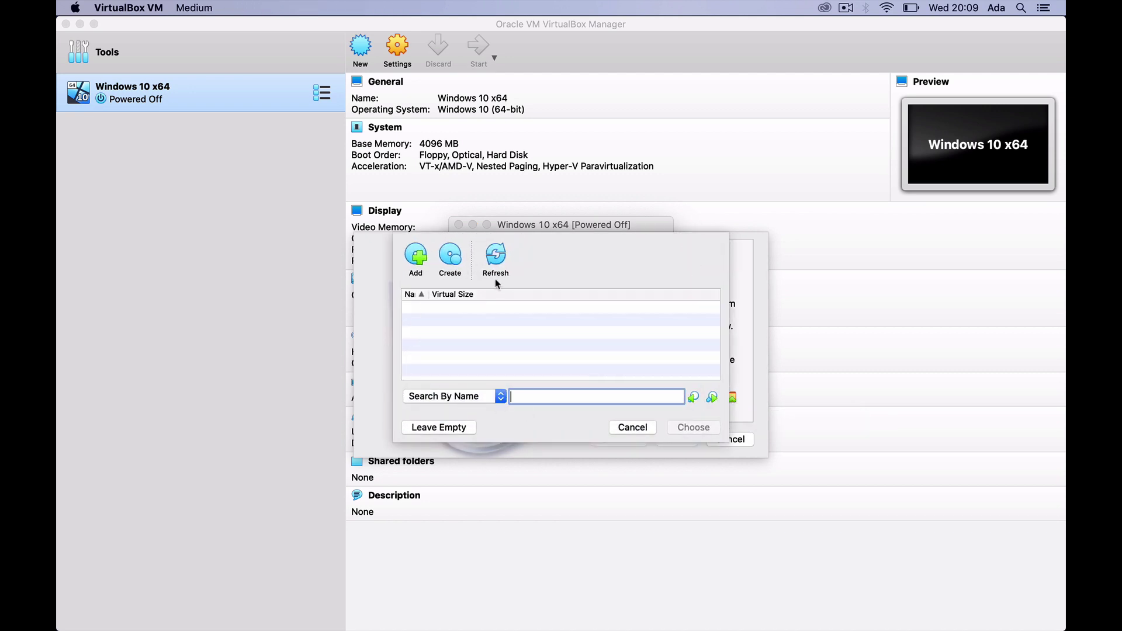
{"action": "left_click", "coordinate": [420, 264]}
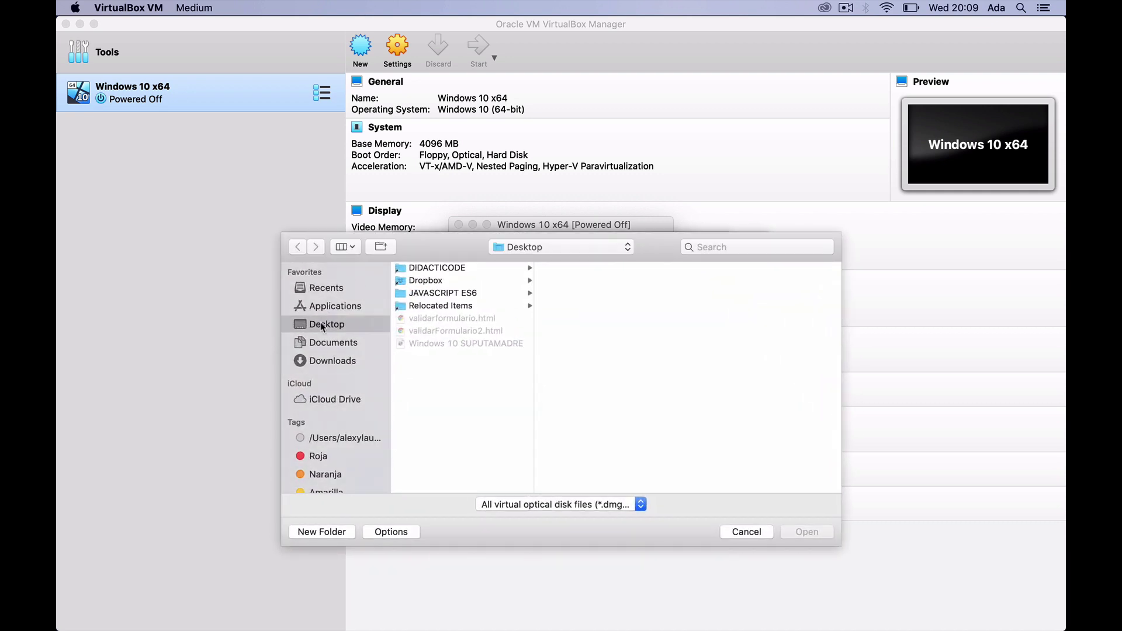
{"action": "left_click", "coordinate": [320, 361]}
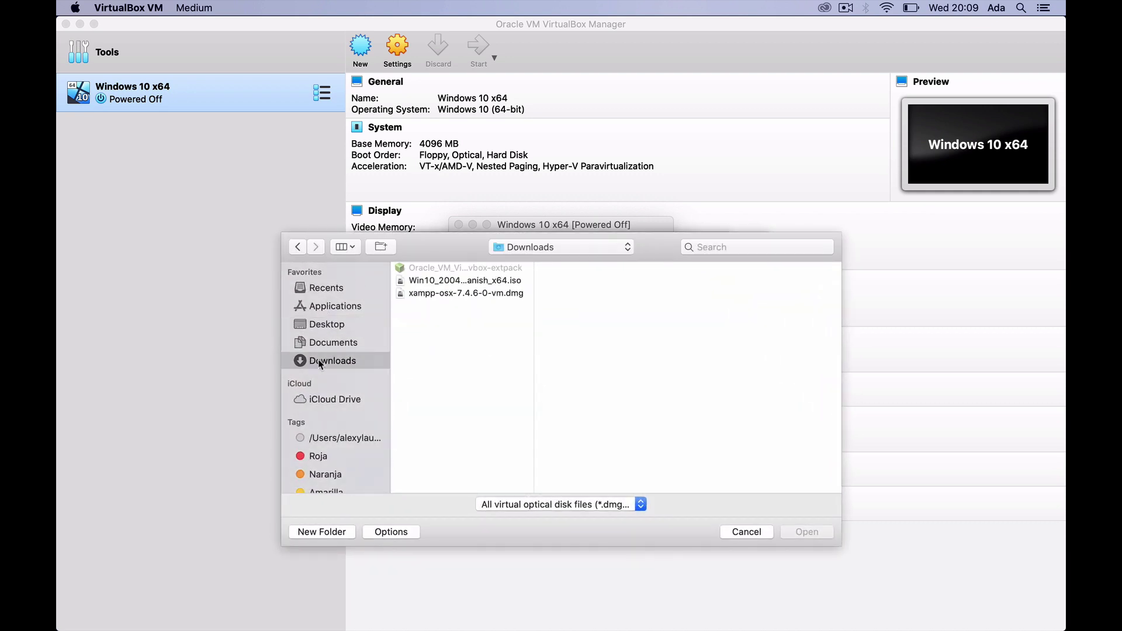
{"action": "left_click", "coordinate": [461, 282]}
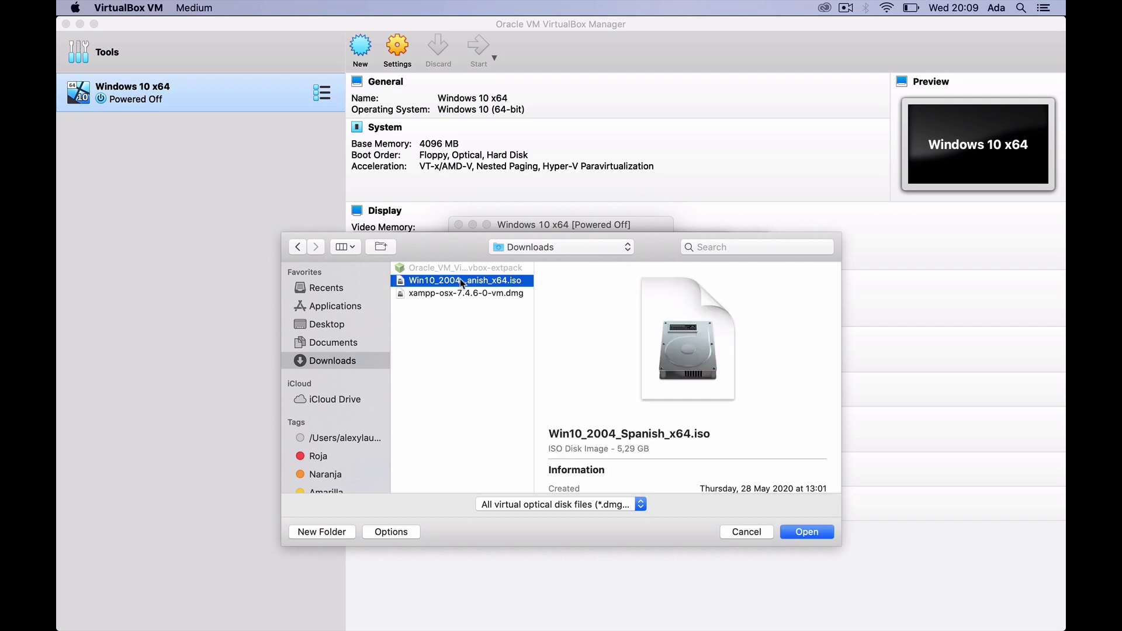
{"action": "double_click", "coordinate": [461, 281]}
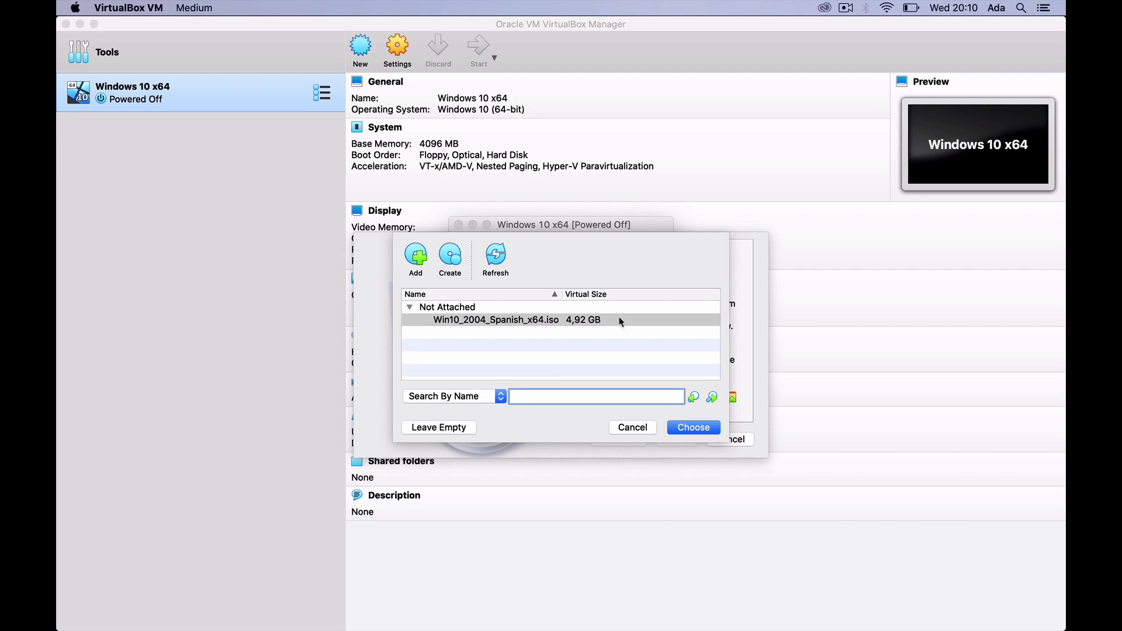
{"action": "left_click", "coordinate": [693, 427]}
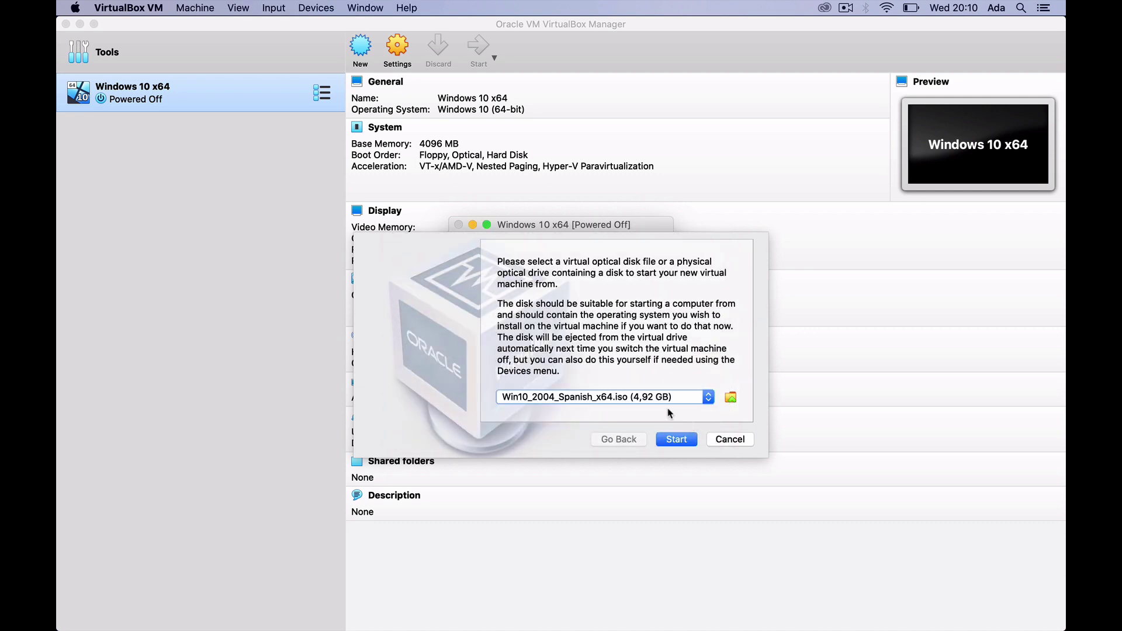
{"action": "left_click", "coordinate": [676, 440]}
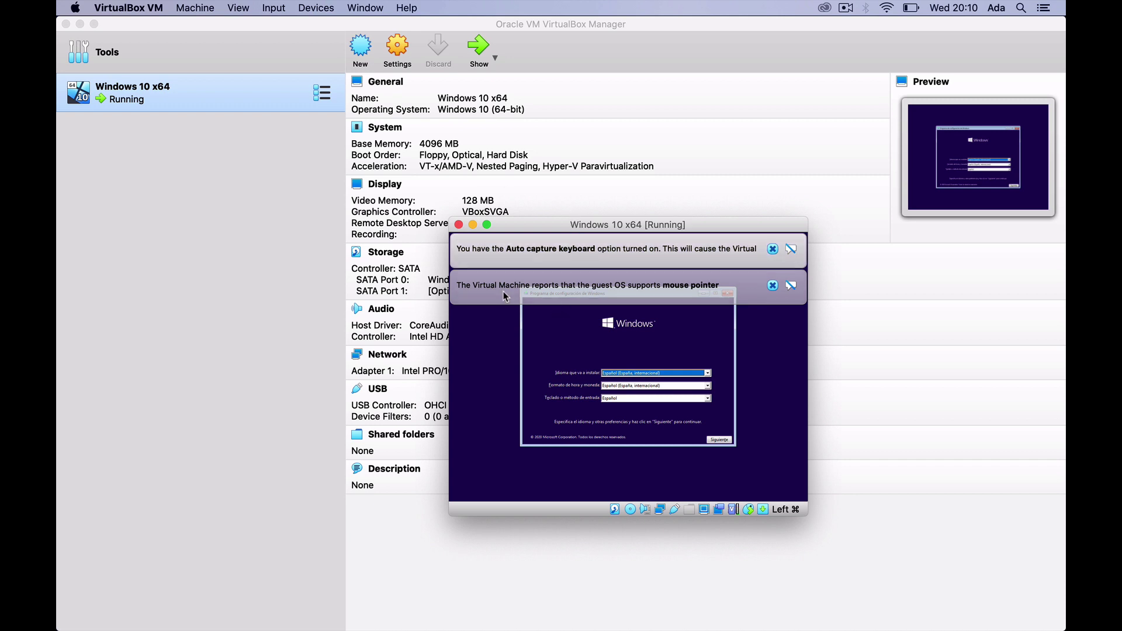
- Maximize the running machine's window and dismiss the keyboard capture and mouse pointer integration messages
{"action": "double_click", "coordinate": [611, 230]}
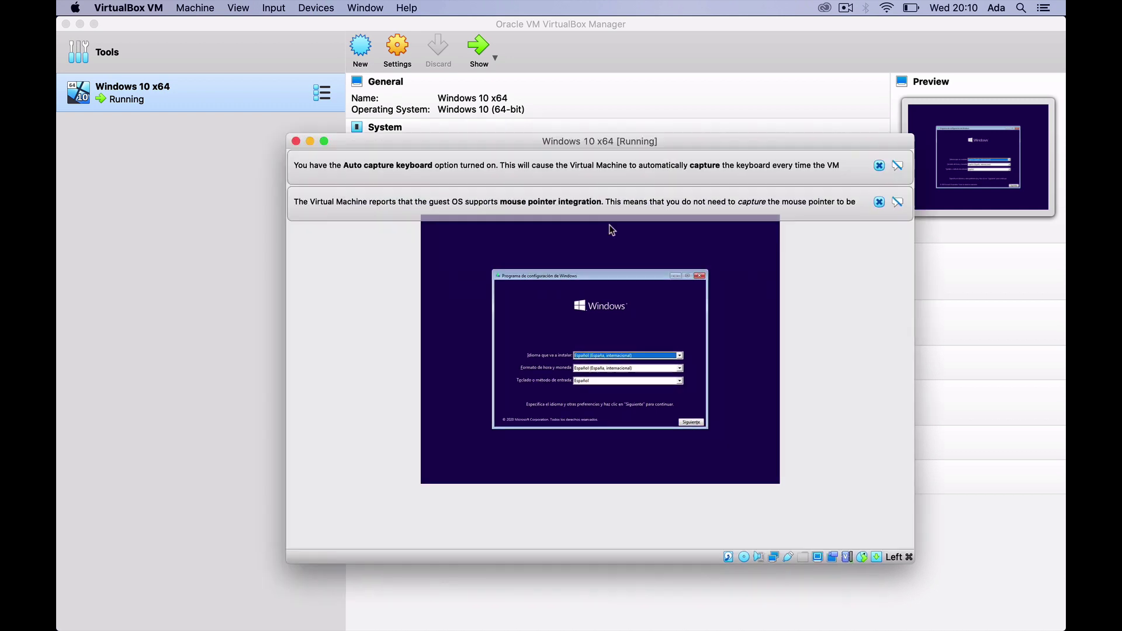
{"action": "left_click", "coordinate": [1031, 85]}
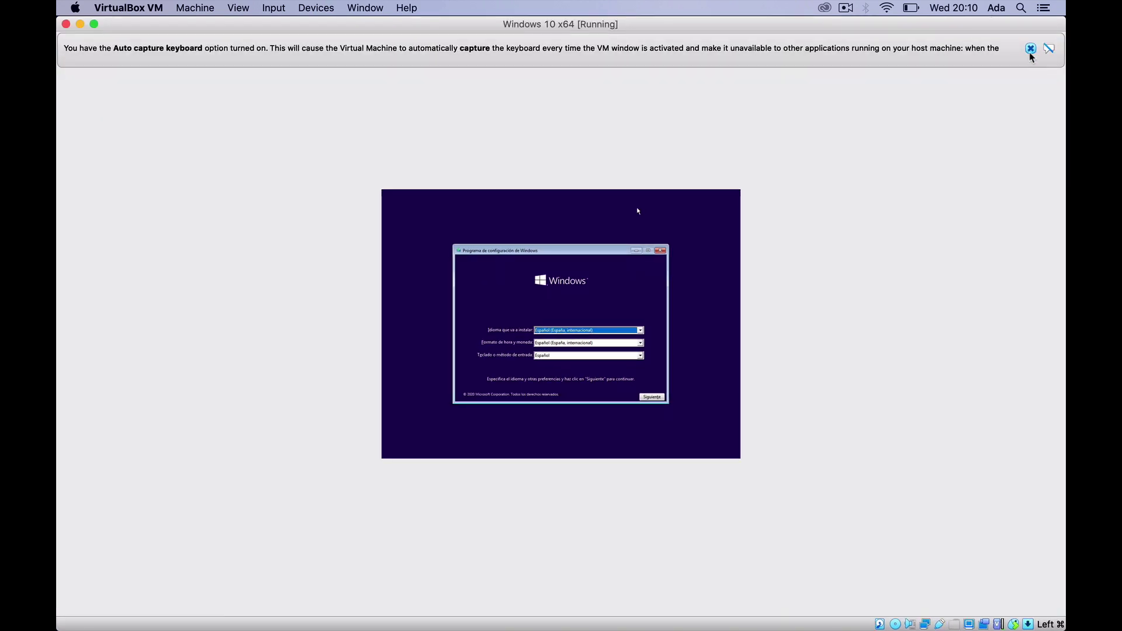
{"action": "left_click", "coordinate": [1030, 48]}
- Switch the running virtual machine to full-screen mode
{"action": "left_click", "coordinate": [196, 8]}
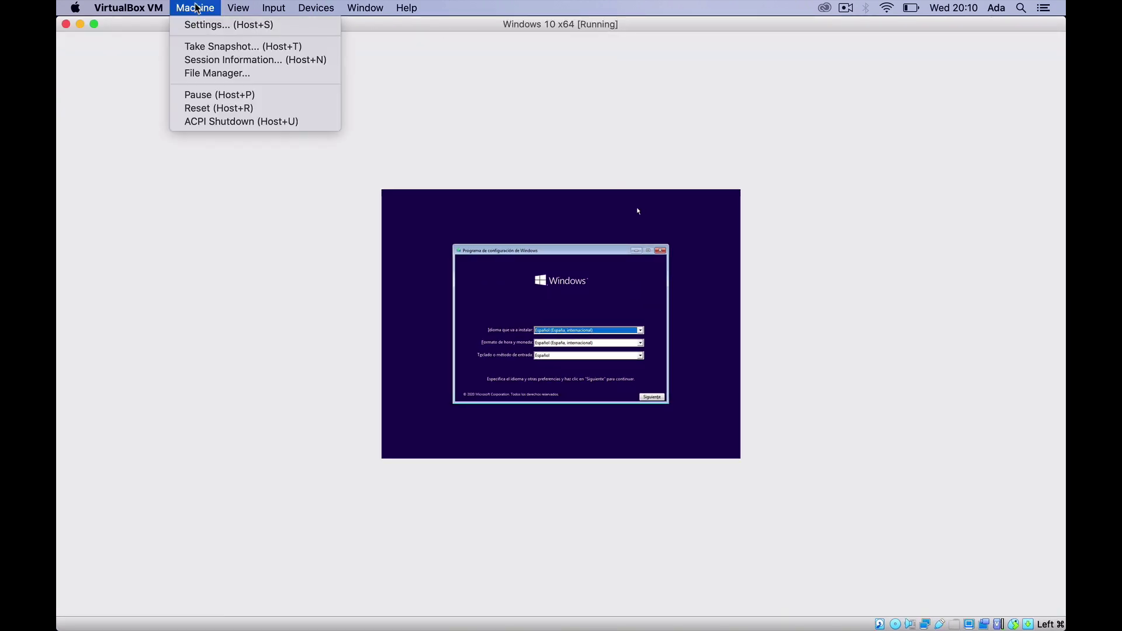
{"action": "mouse_move", "coordinate": [237, 7]}
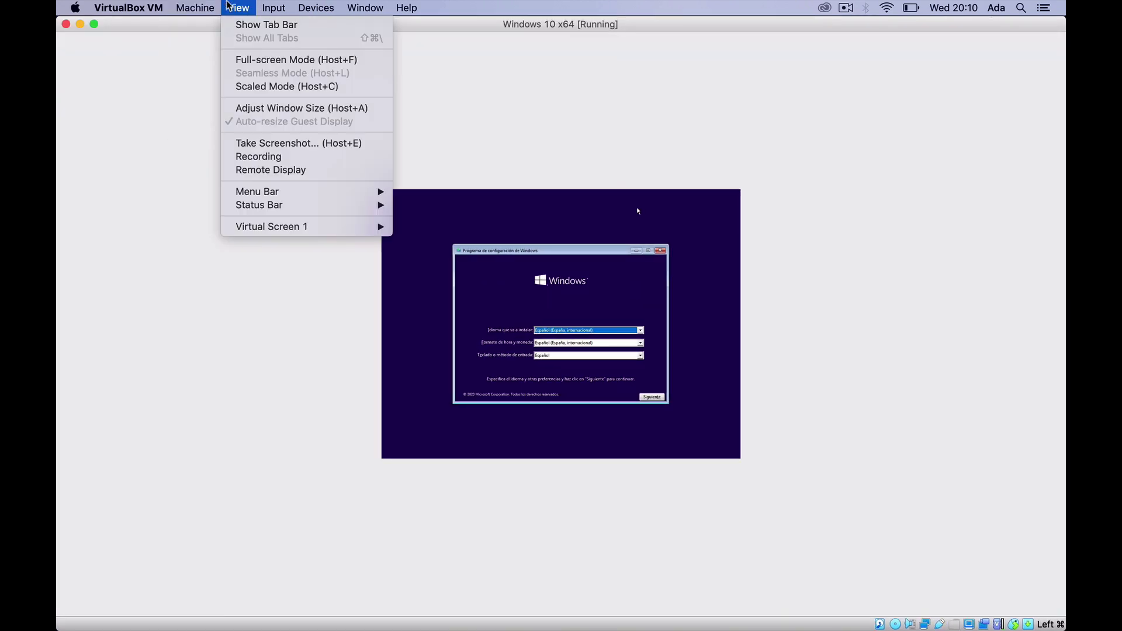
{"action": "left_click", "coordinate": [242, 59]}
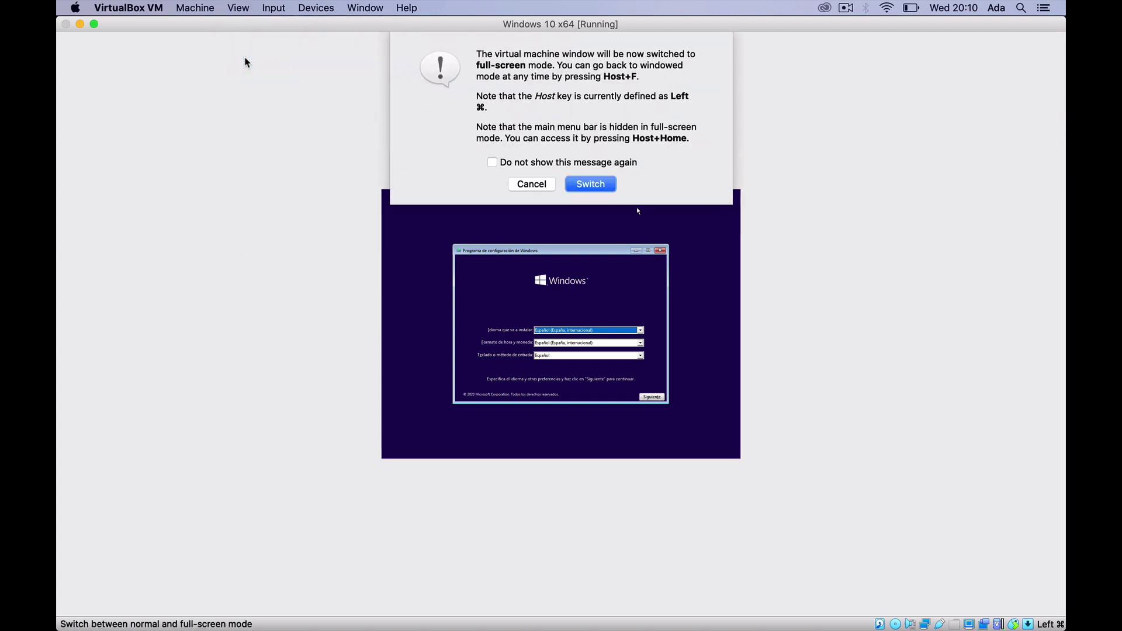
{"action": "left_click", "coordinate": [588, 186]}
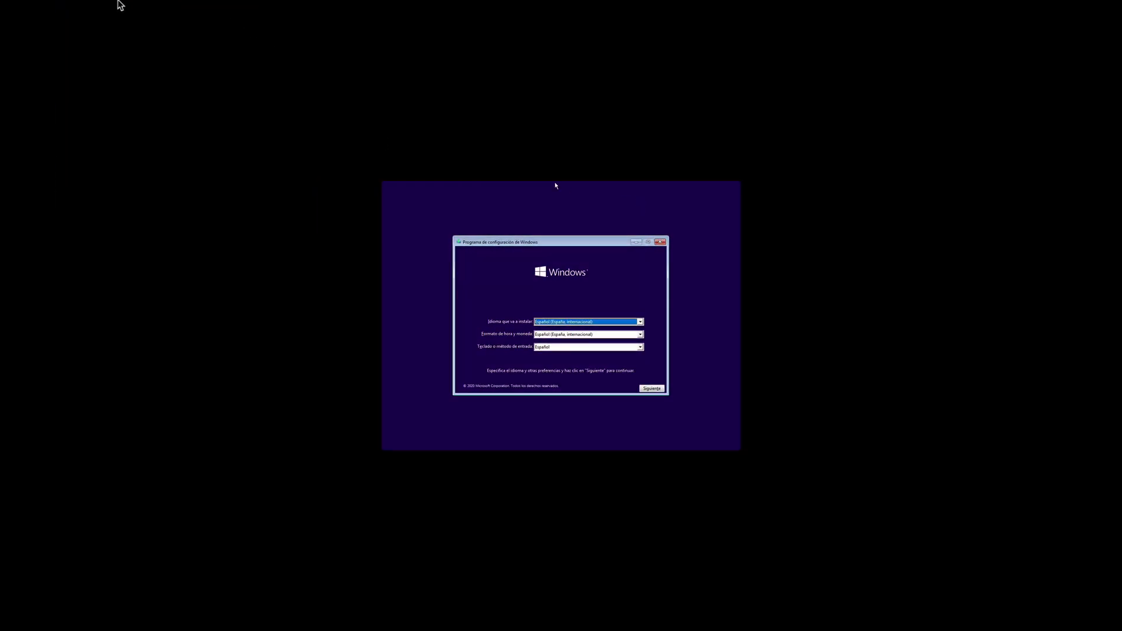
- Switch the running virtual machine to scaled mode and enlarge its window to fill most of the desktop
{"action": "mouse_move", "coordinate": [119, 5]}
{"action": "left_click", "coordinate": [182, 6]}
{"action": "mouse_move", "coordinate": [238, 7]}
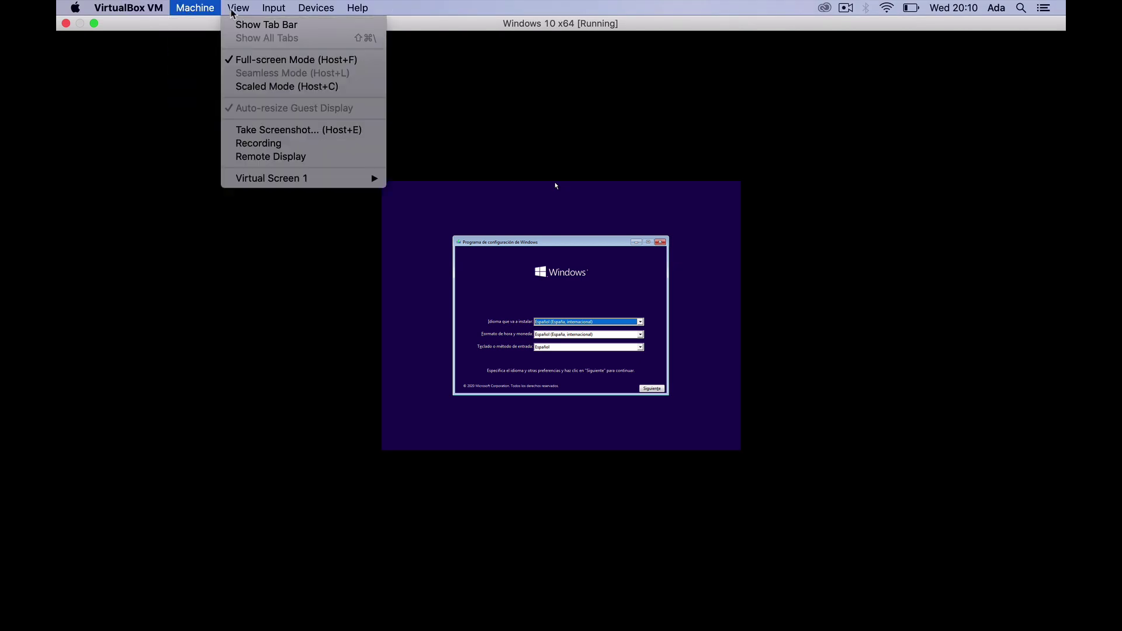
{"action": "left_click", "coordinate": [249, 88]}
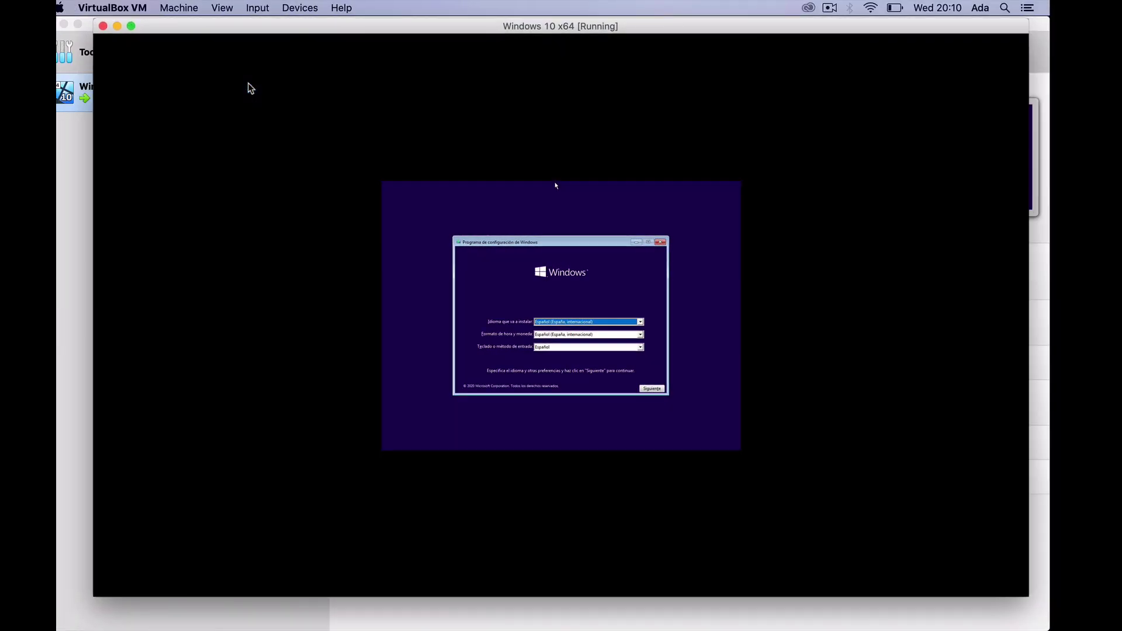
{"action": "left_click", "coordinate": [590, 185]}
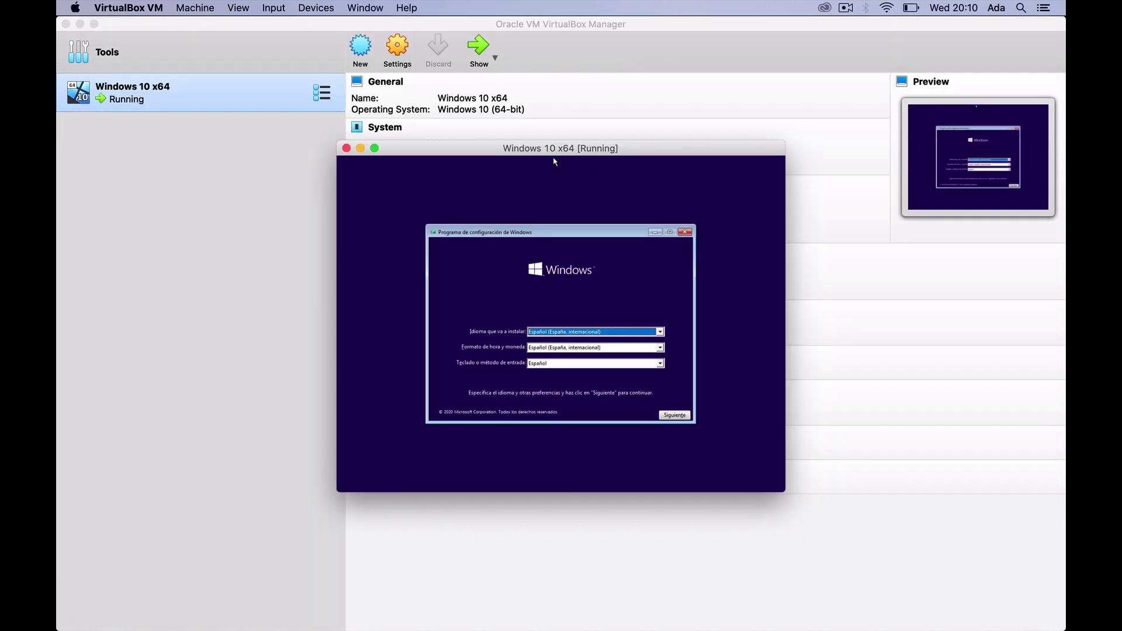
{"action": "left_click_drag", "start_coordinate": [784, 143], "coordinate": [954, 43]}
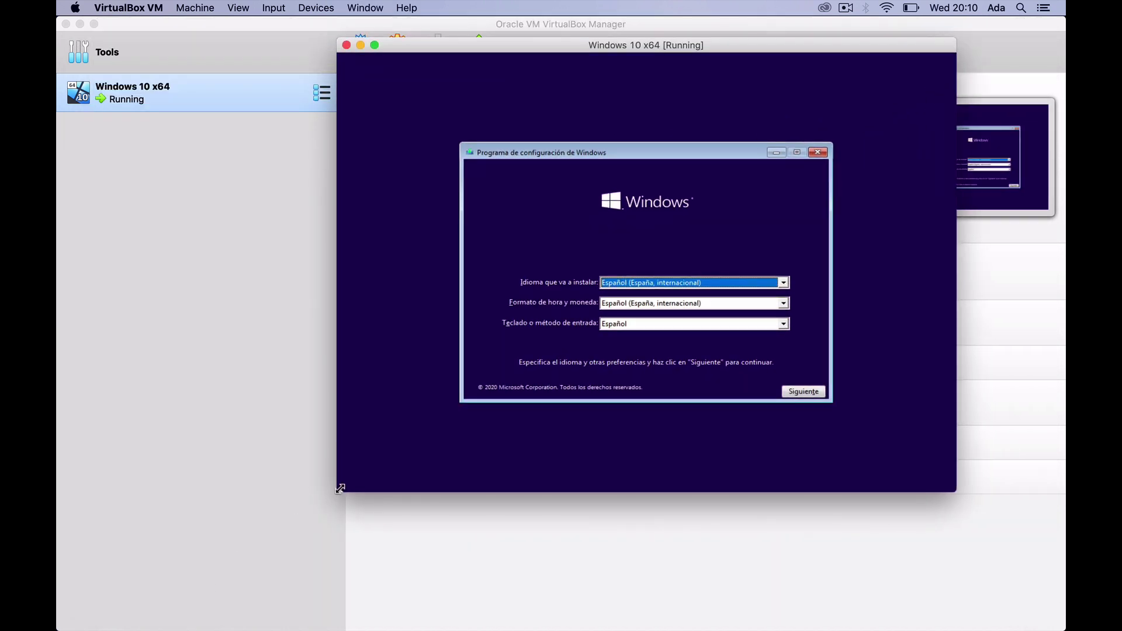
{"action": "left_click_drag", "start_coordinate": [338, 491], "coordinate": [169, 584]}
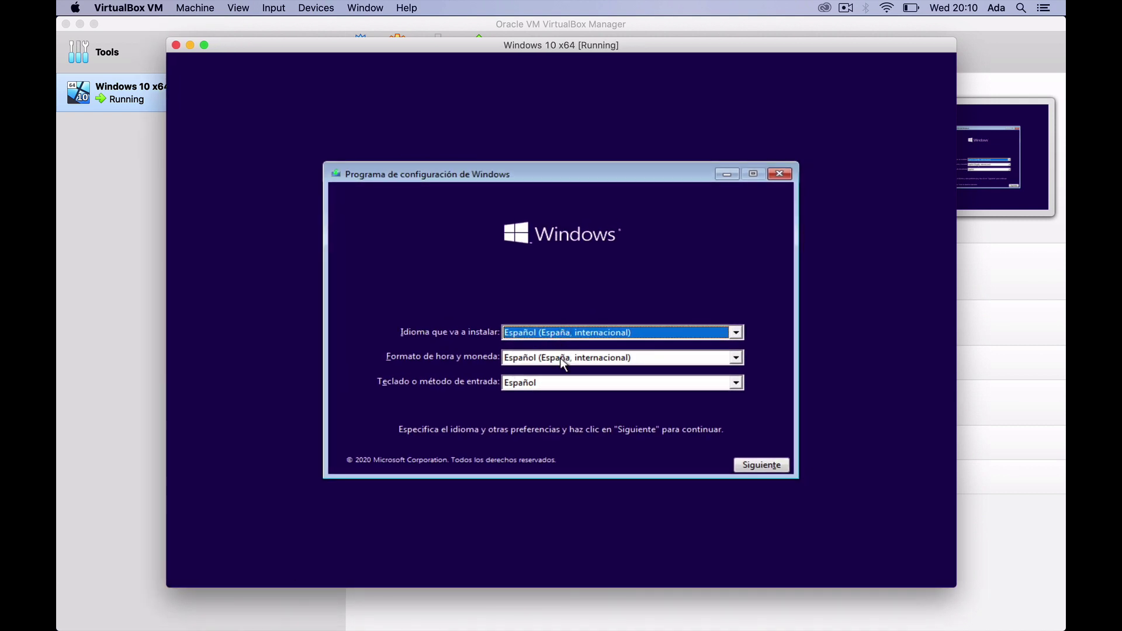
- Start the Windows installation with the preset Spanish language, format and keyboard settings, and continue without a product key
{"action": "left_click", "coordinate": [757, 464]}
{"action": "left_click", "coordinate": [562, 331]}
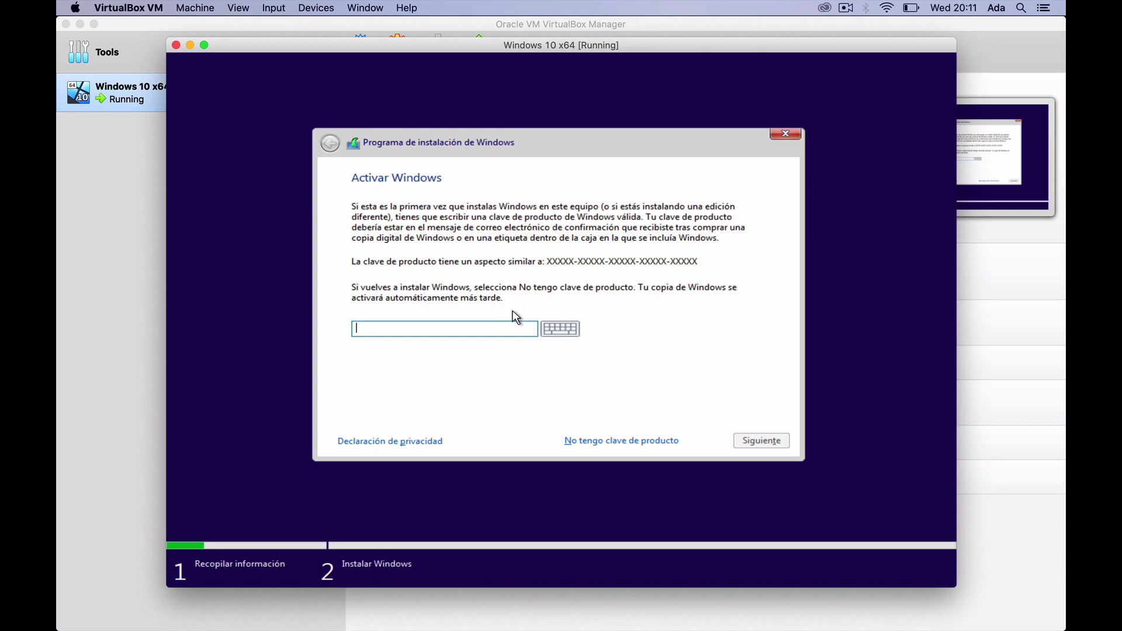
{"action": "left_click", "coordinate": [600, 440]}
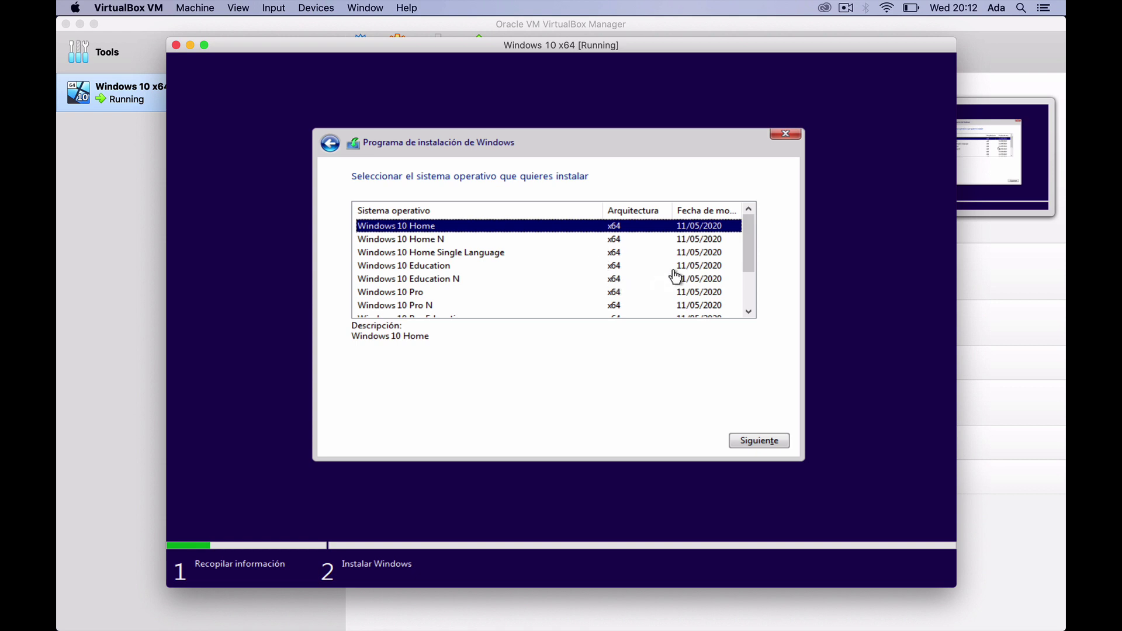
- Select Windows 10 Pro x64 as the operating system to install and continue
{"action": "mouse_move", "coordinate": [747, 232]}
{"action": "left_mouse_down"}
{"action": "mouse_move", "coordinate": [749, 295]}
{"action": "mouse_move", "coordinate": [763, 227]}
{"action": "left_mouse_up"}
{"action": "left_click_drag", "start_coordinate": [749, 247], "coordinate": [753, 308]}
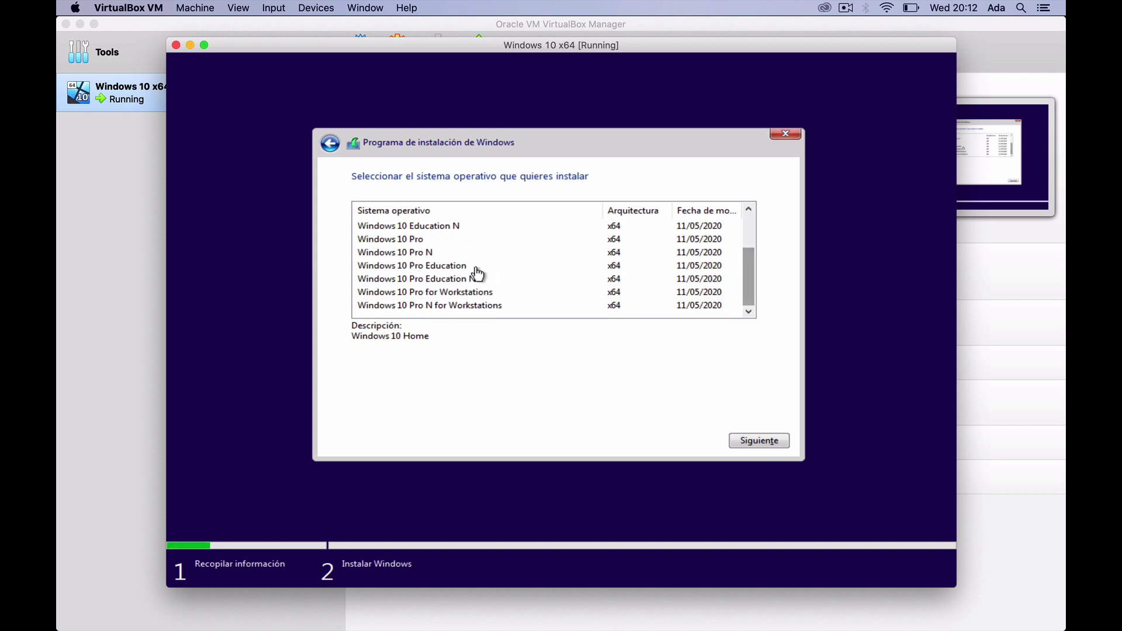
{"action": "left_click", "coordinate": [408, 241]}
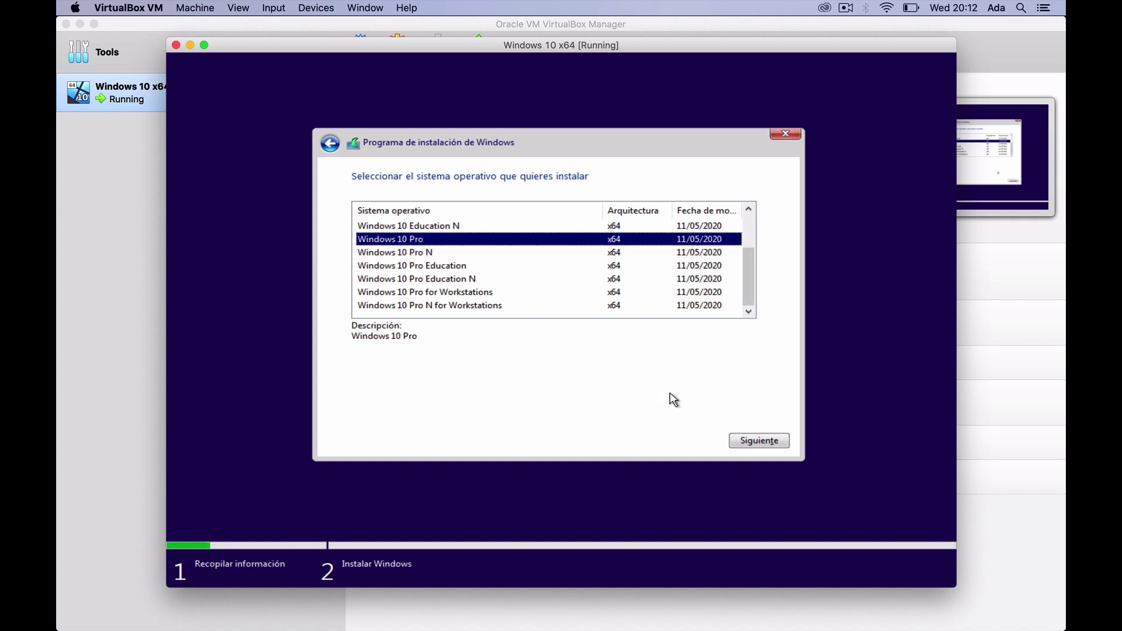
{"action": "left_click", "coordinate": [767, 443]}
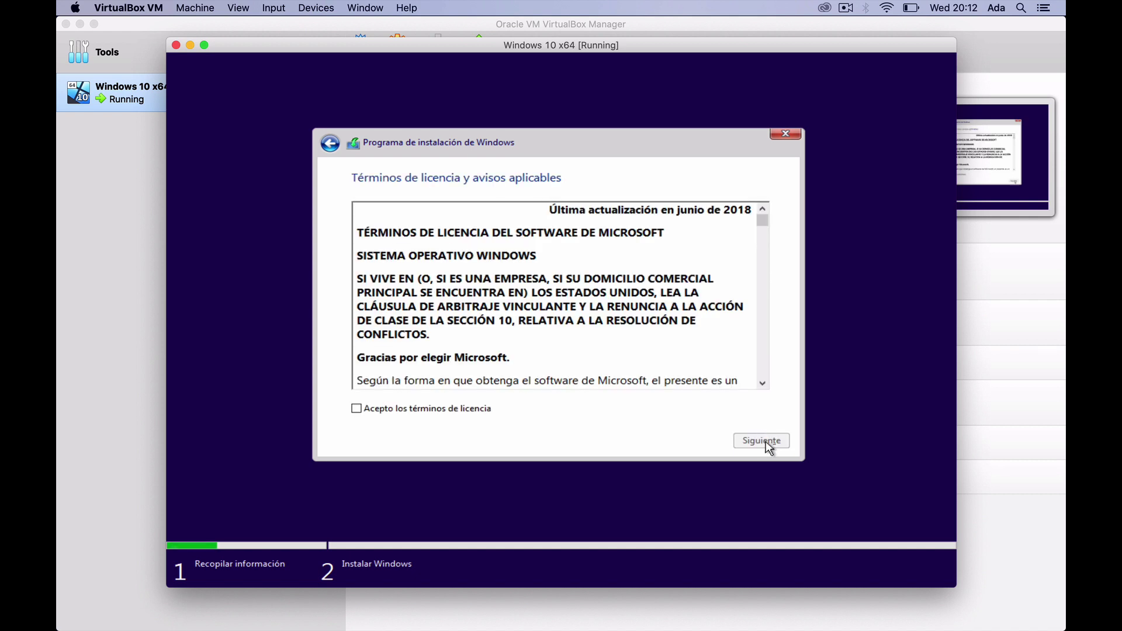
- Accept the Windows license terms, look through the text to its end, and continue
{"action": "left_click", "coordinate": [430, 411]}
{"action": "left_click_drag", "start_coordinate": [764, 224], "coordinate": [763, 381]}
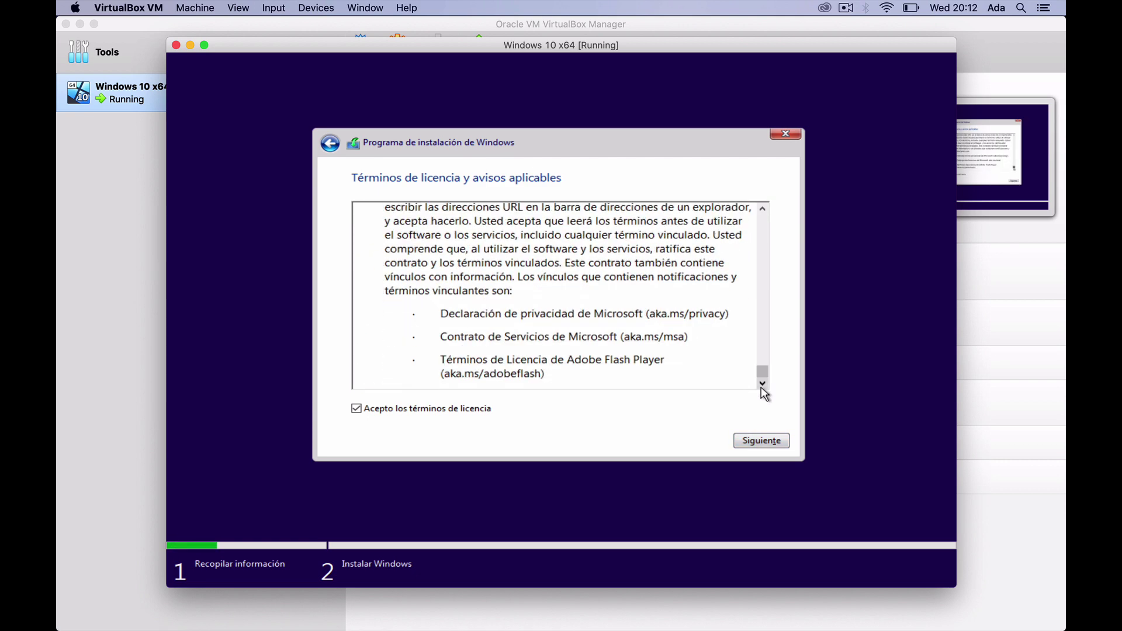
{"action": "left_click", "coordinate": [758, 443]}
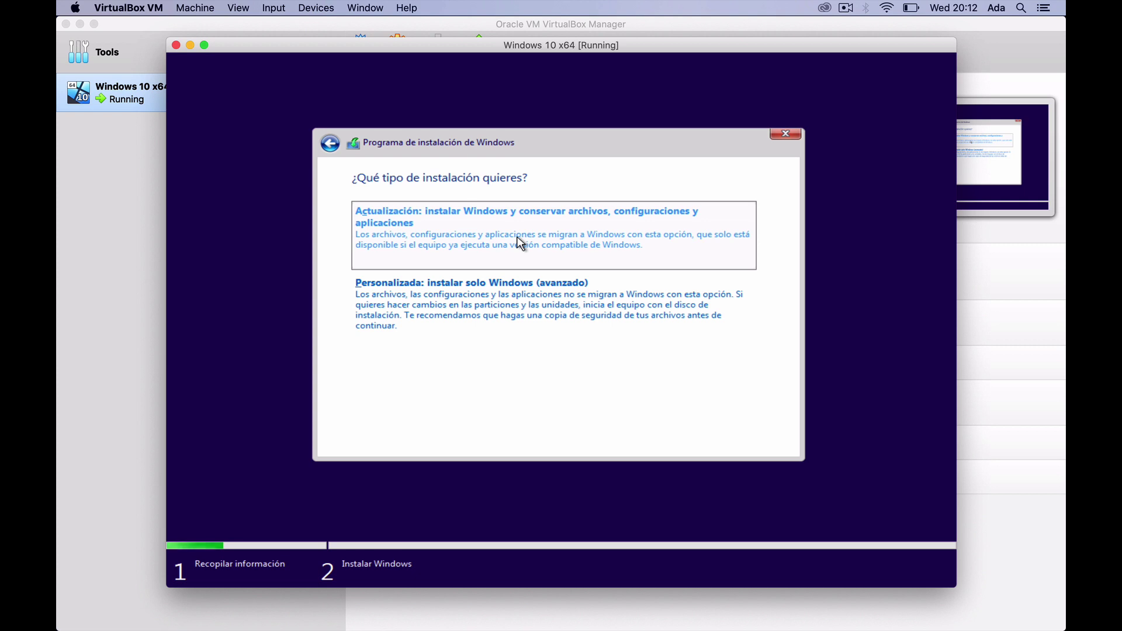
- Choose the custom installation, create a 20480 MB partition from the unallocated space, and install Windows on the primary partition
{"action": "left_click", "coordinate": [518, 283]}
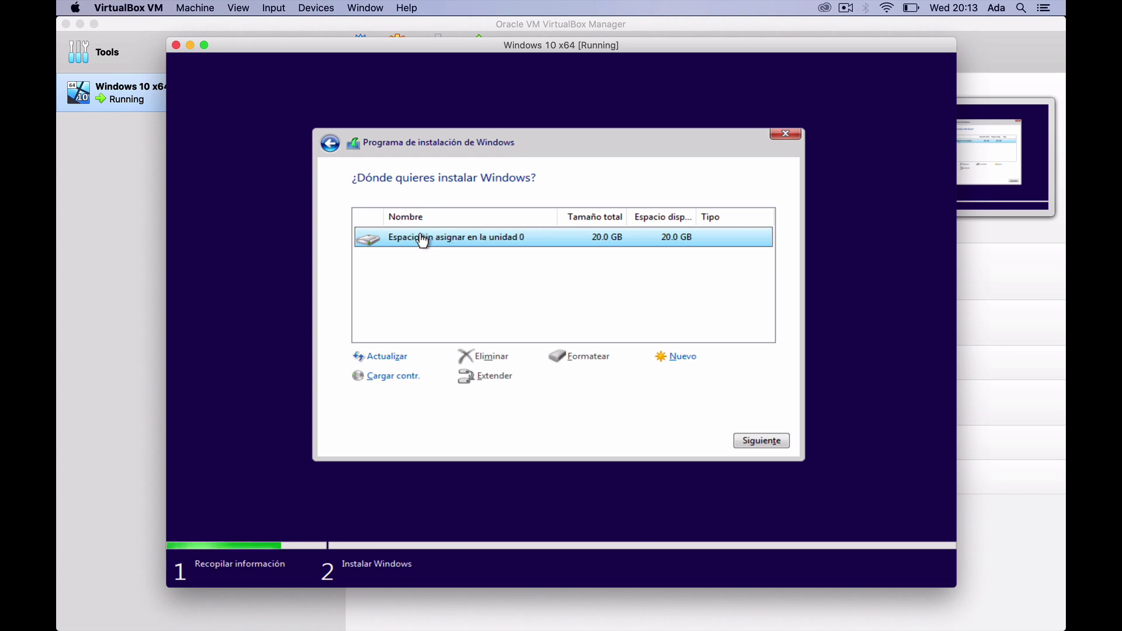
{"action": "left_click", "coordinate": [661, 361]}
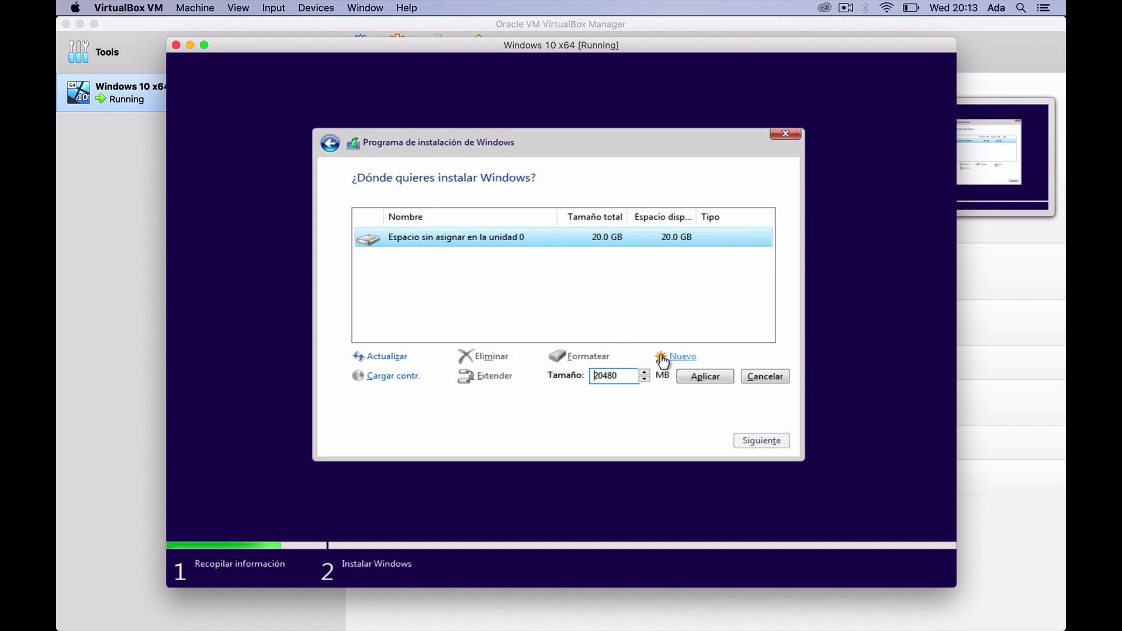
{"action": "left_click", "coordinate": [696, 378]}
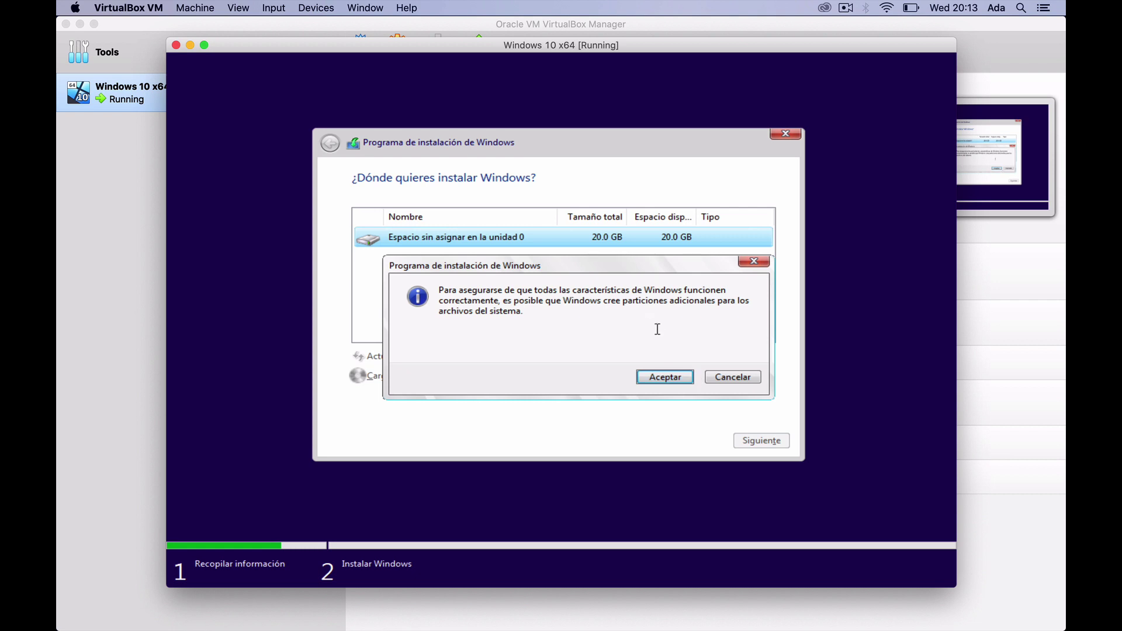
{"action": "left_click", "coordinate": [672, 378]}
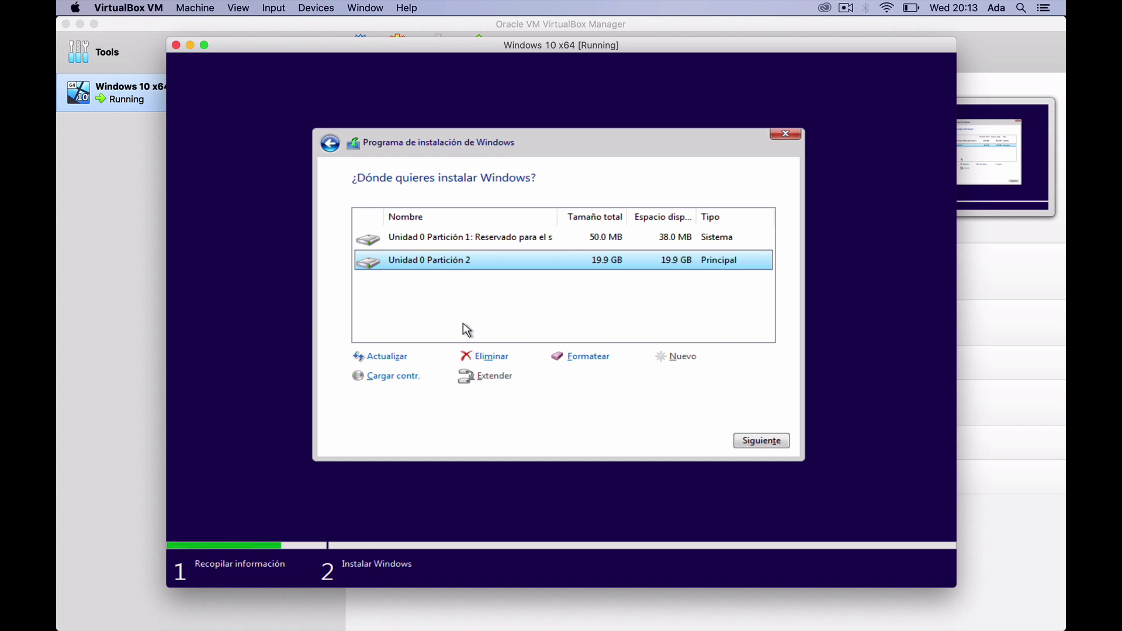
{"action": "left_click", "coordinate": [756, 441]}
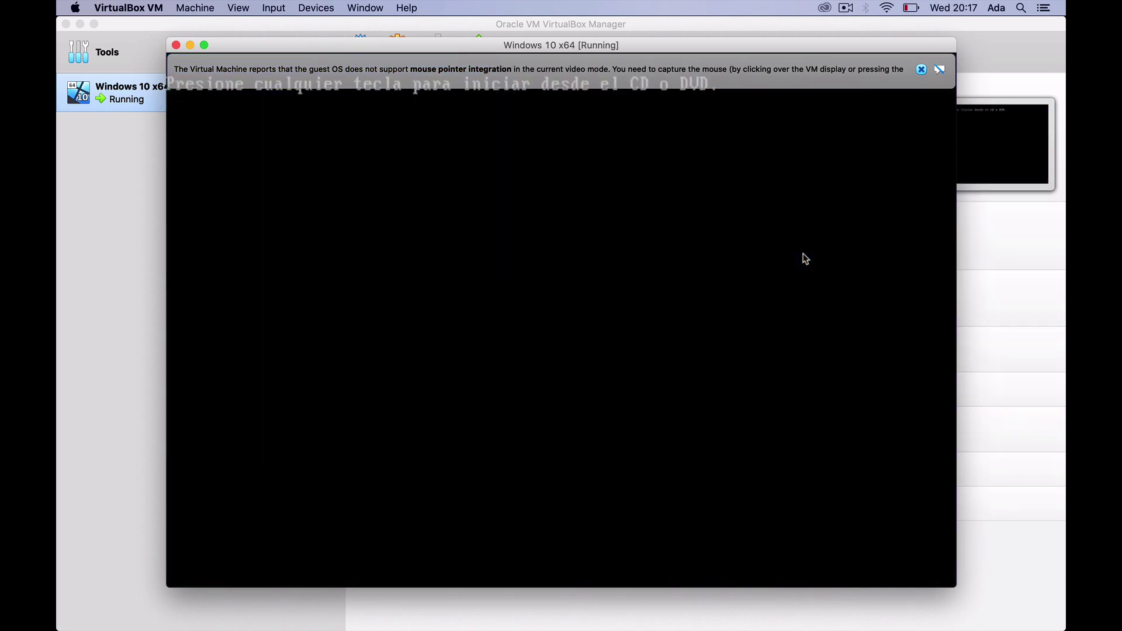
- Dismiss the mouse pointer integration messages as the virtual machine restarts, and continue to the Windows first-run setup
{"action": "left_click", "coordinate": [922, 70]}
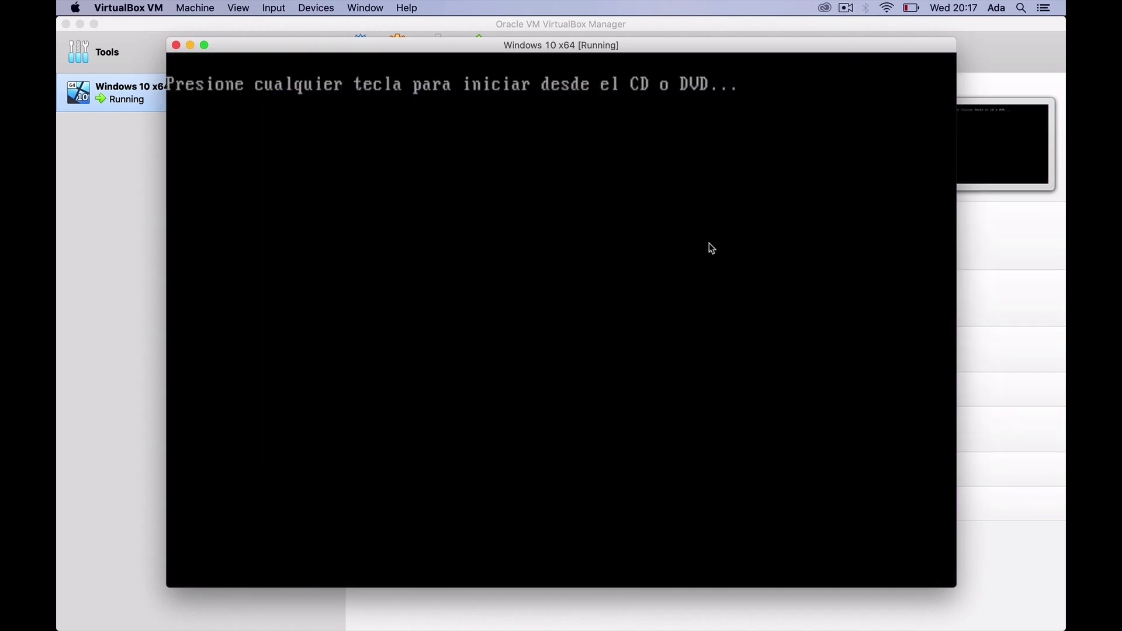
{"action": "key", "text": "Return"}
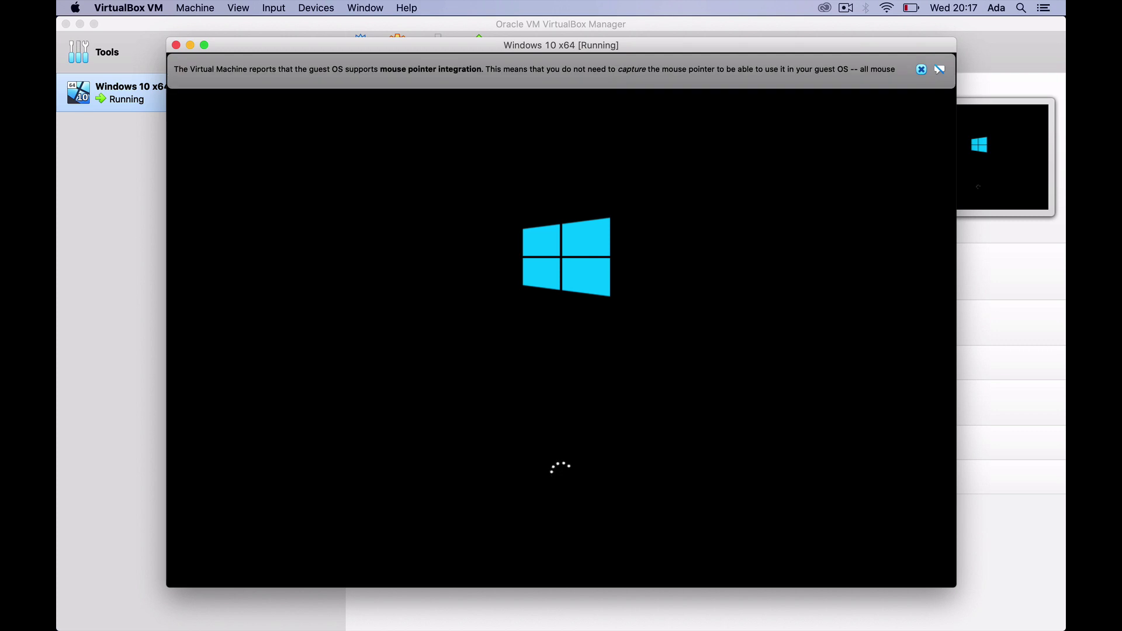
{"action": "left_click", "coordinate": [921, 70]}
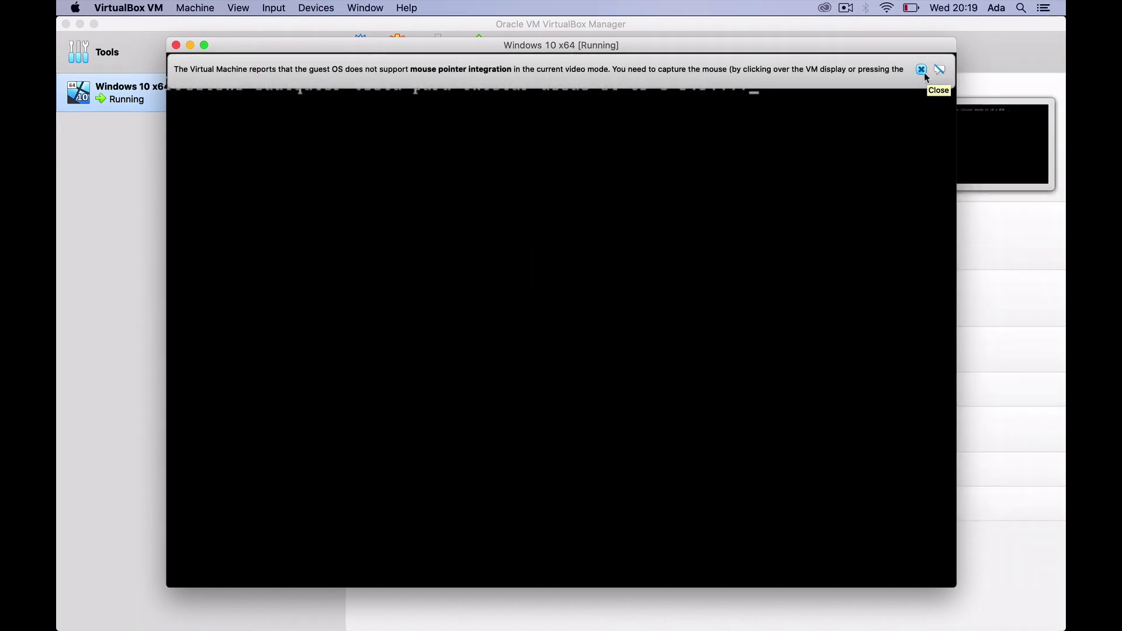
{"action": "left_click", "coordinate": [922, 71]}
{"action": "key", "text": "Return"}
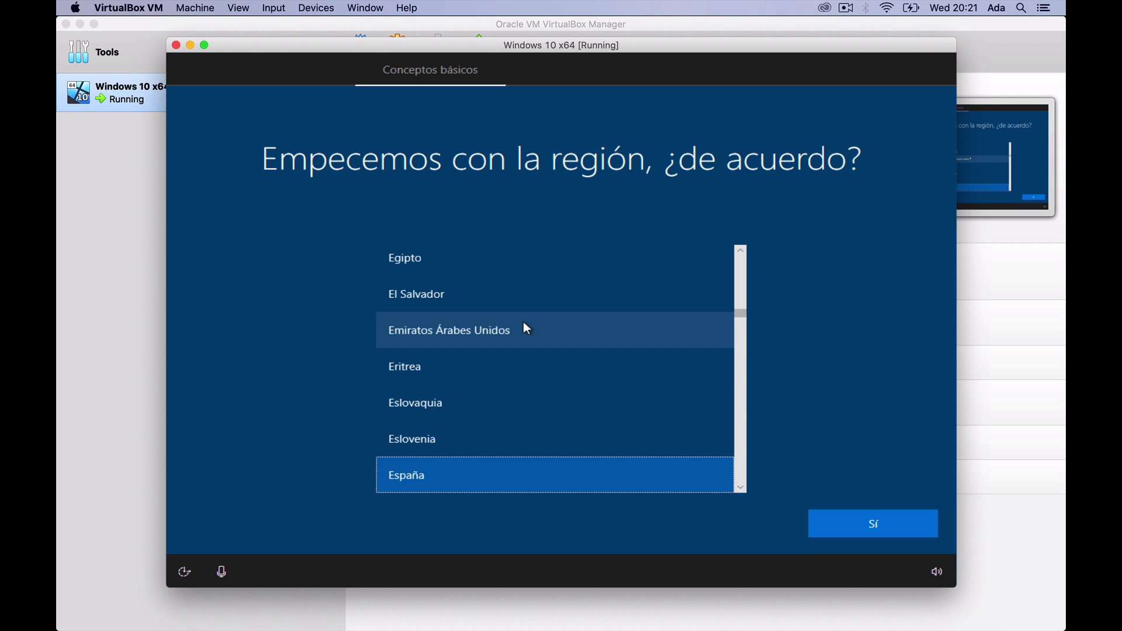
- Confirm España as the region and Español as the keyboard layout
{"action": "left_click", "coordinate": [883, 529]}
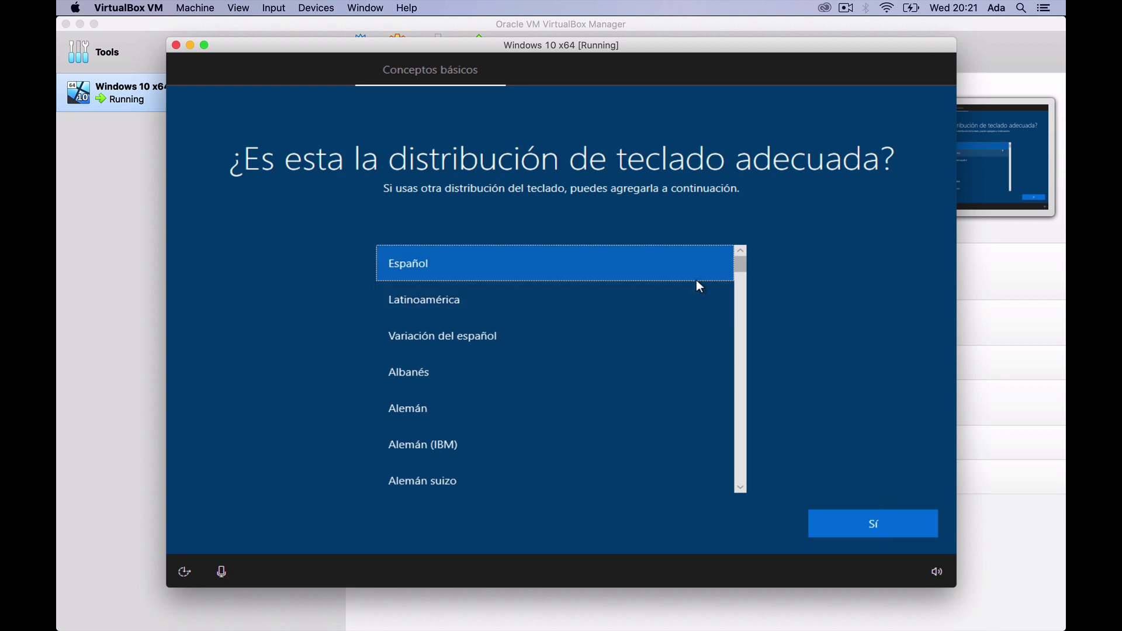
{"action": "left_click", "coordinate": [853, 515]}
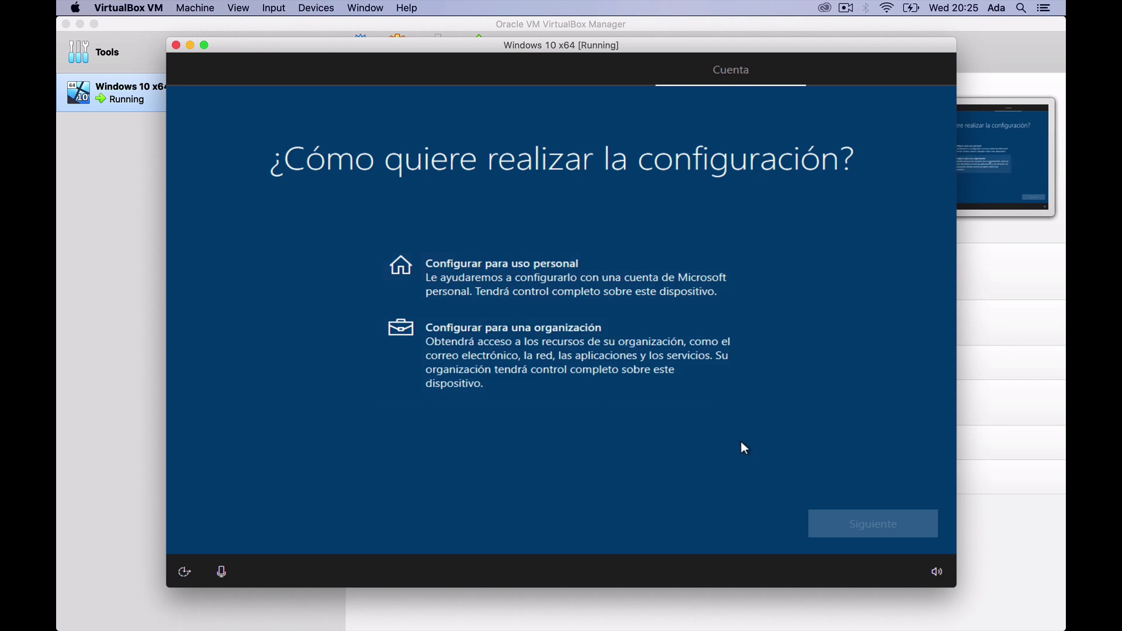
- Set up Windows for personal use with an offline account and the limited experience
{"action": "left_click", "coordinate": [671, 292]}
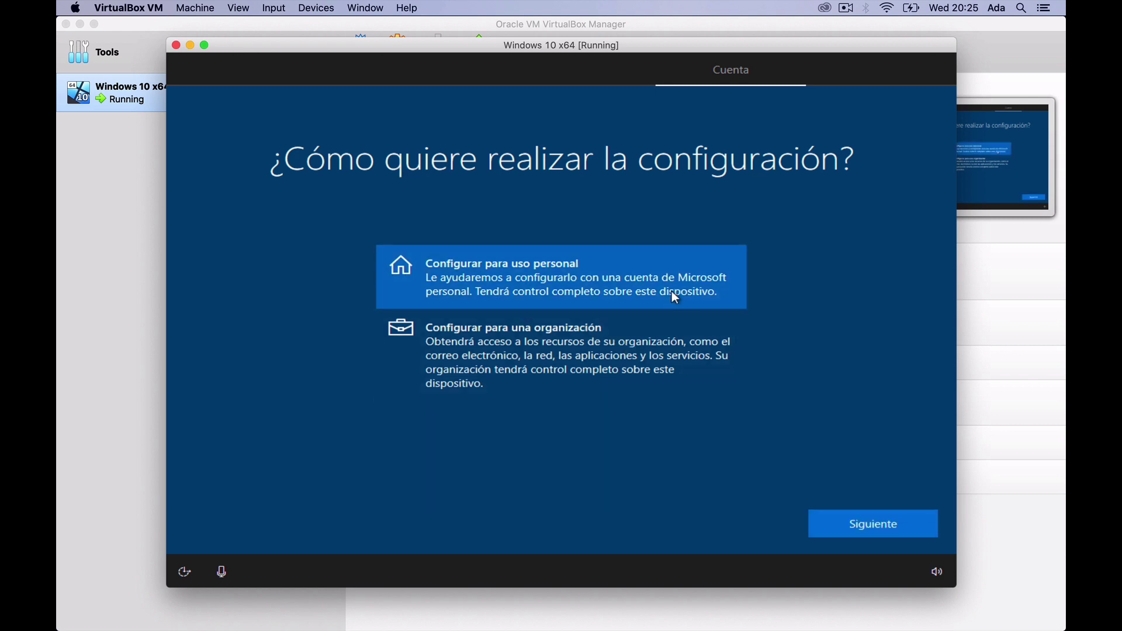
{"action": "left_click", "coordinate": [837, 517]}
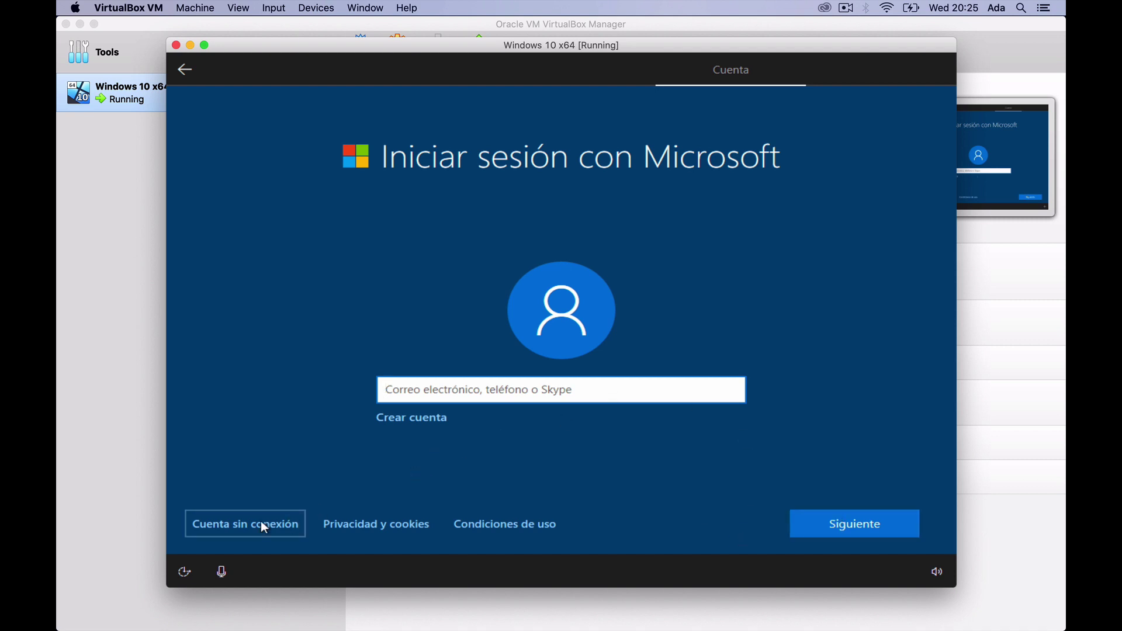
{"action": "left_click", "coordinate": [233, 533]}
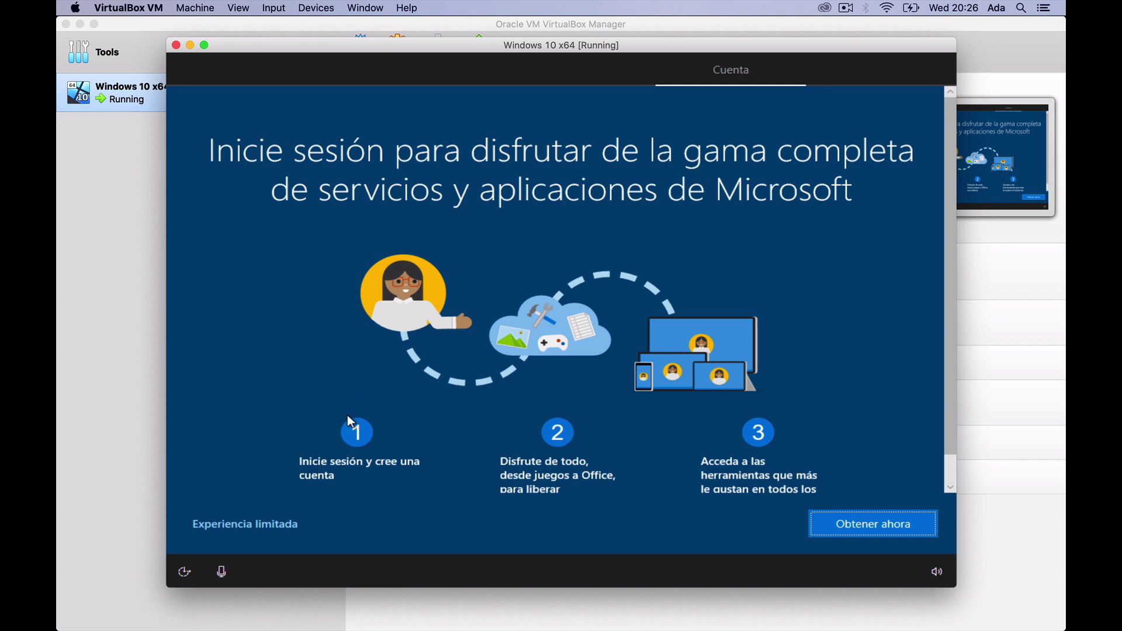
{"action": "left_click", "coordinate": [259, 522]}
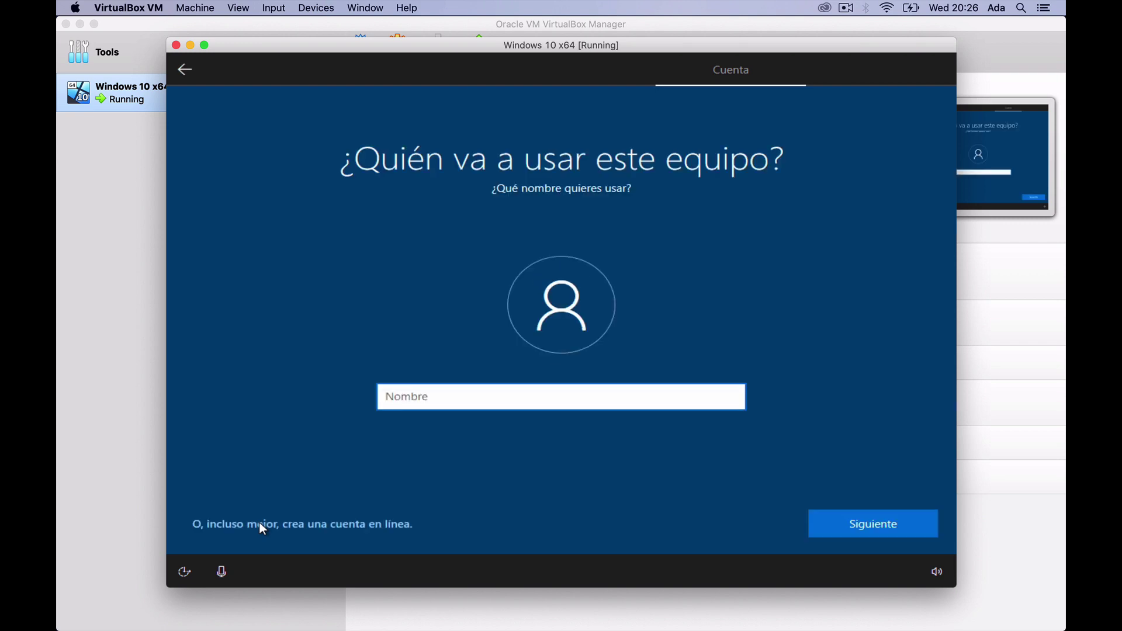
- Enter the account's user name, create and confirm its password, and open the choices for the first security question
{"action": "type", "text": "Ada"}
{"action": "key", "text": "Return"}
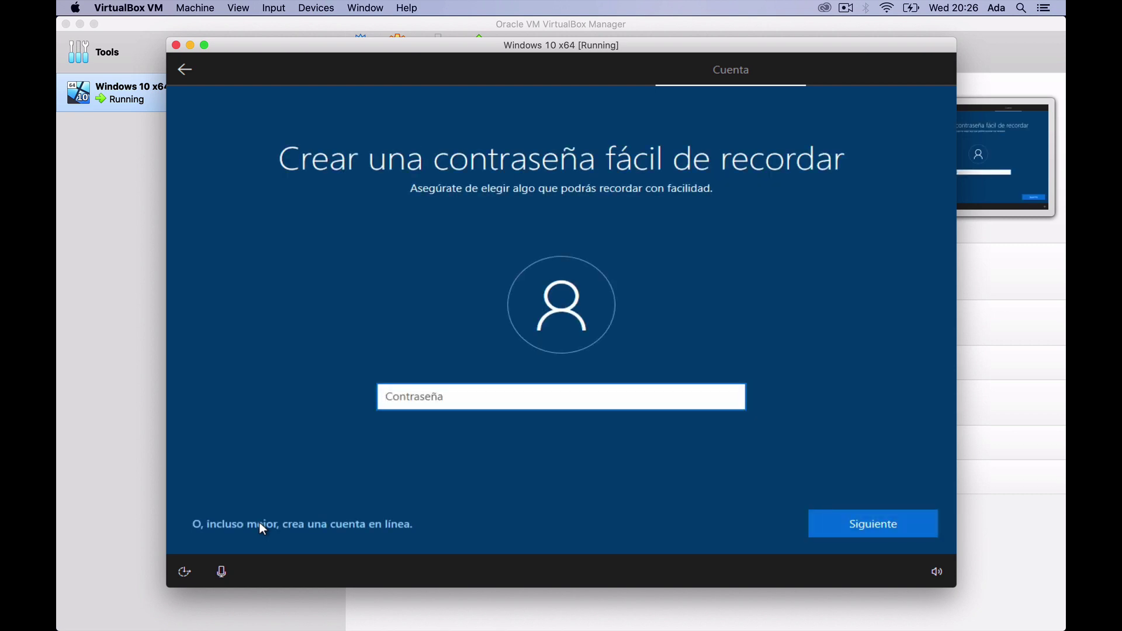
{"action": "type", "text": "•••"}
{"action": "key", "text": "Return"}
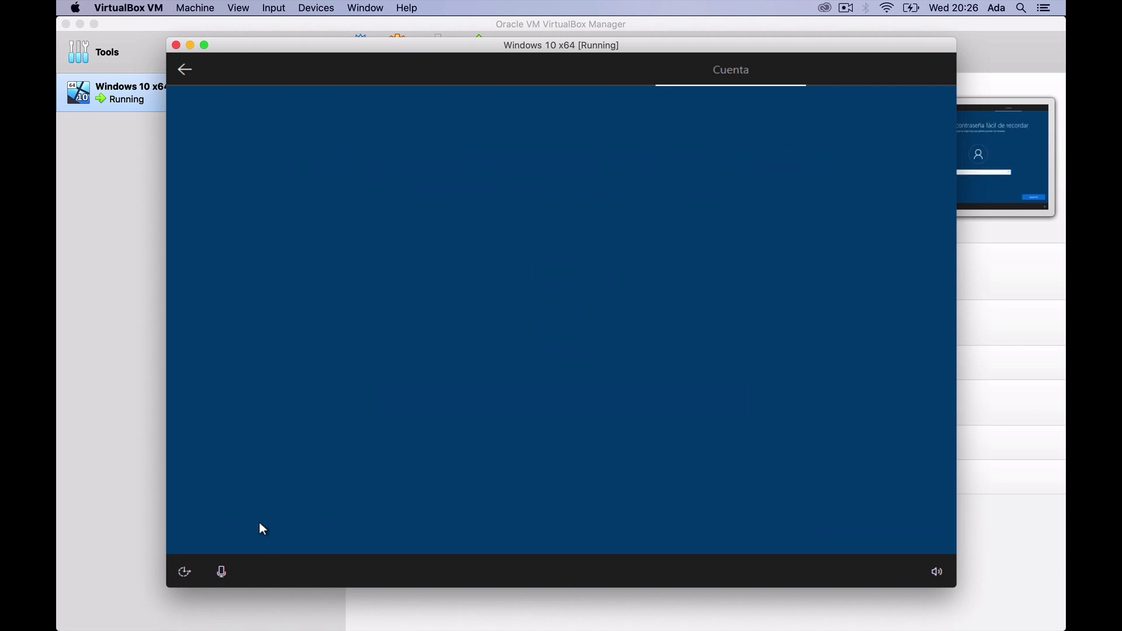
{"action": "type", "text": "•••"}
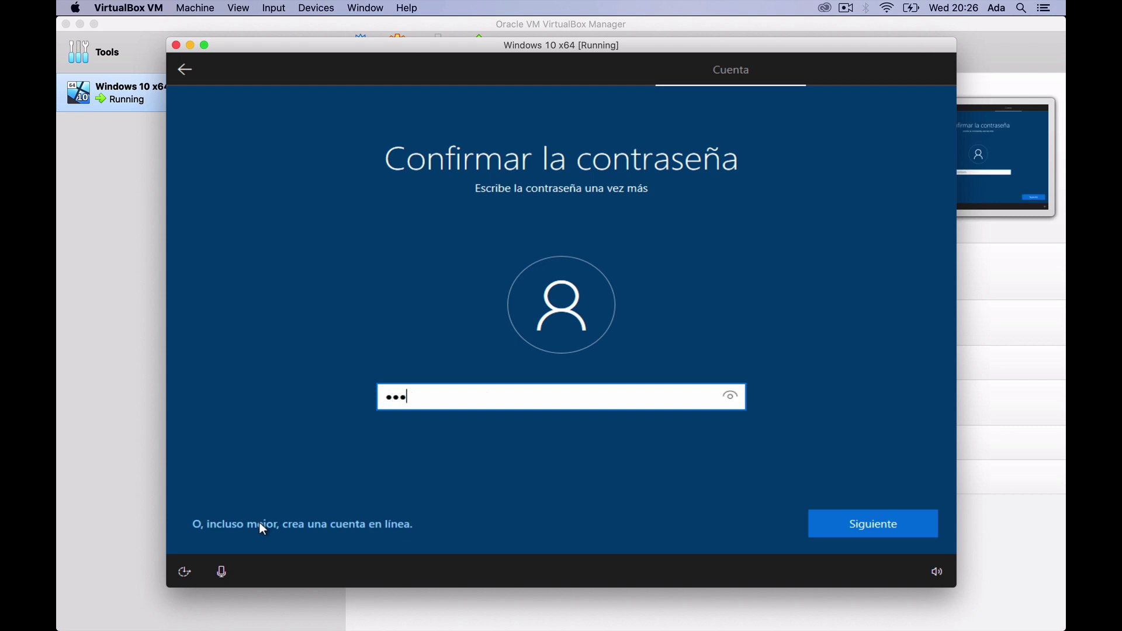
{"action": "key", "text": "Return"}
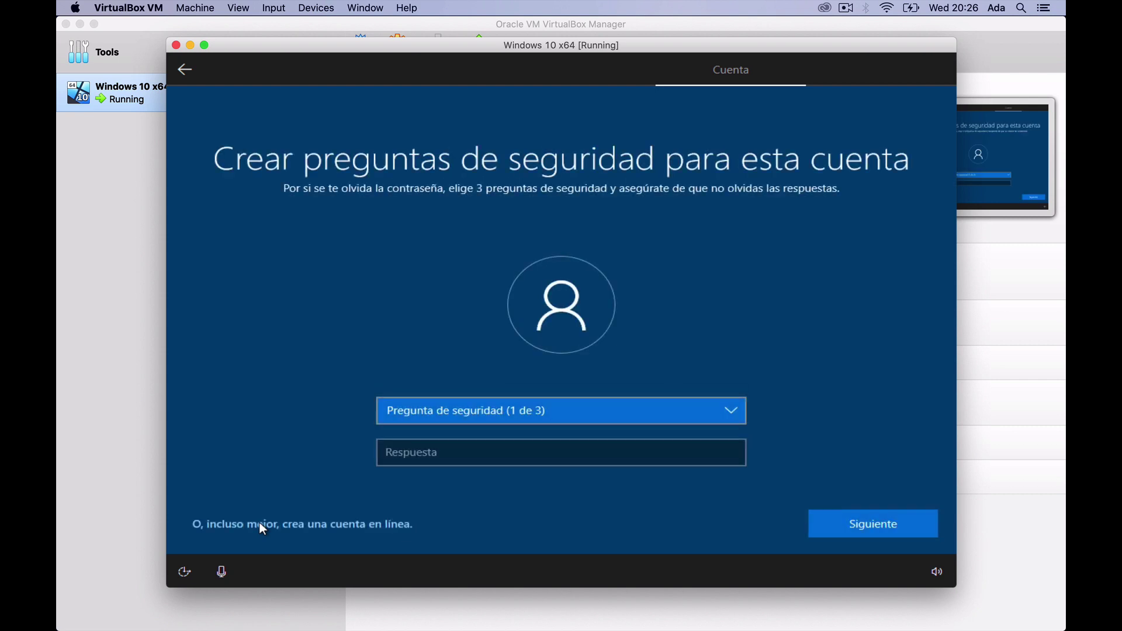
{"action": "left_click", "coordinate": [479, 409]}
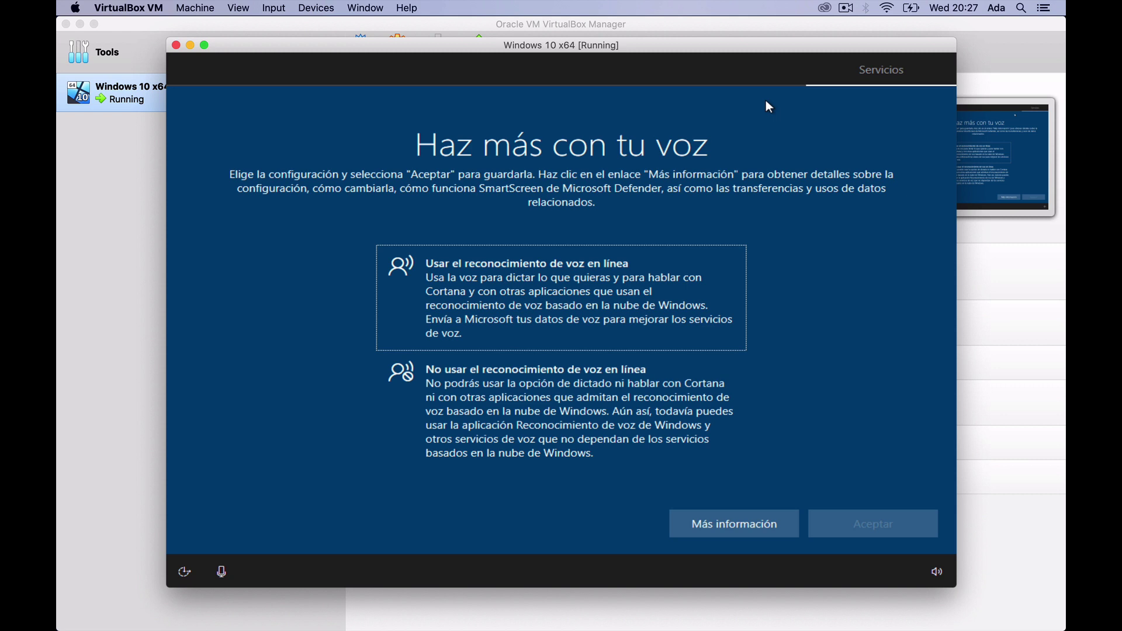
- Enable online speech recognition and allow Microsoft and apps to use the location
{"action": "left_click", "coordinate": [577, 269]}
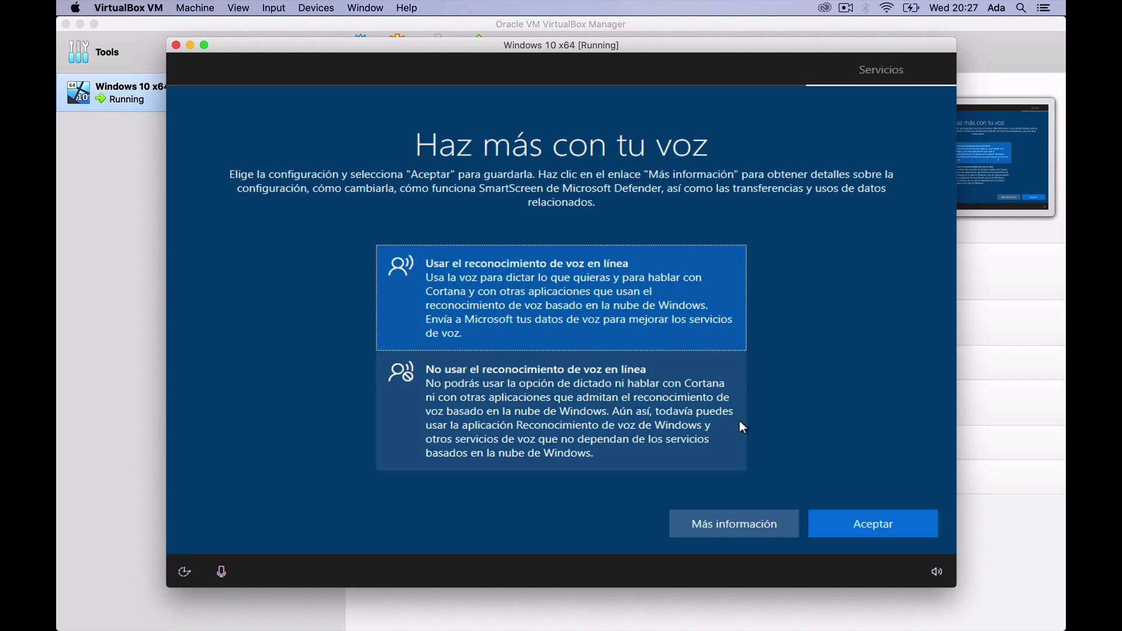
{"action": "left_click", "coordinate": [841, 518]}
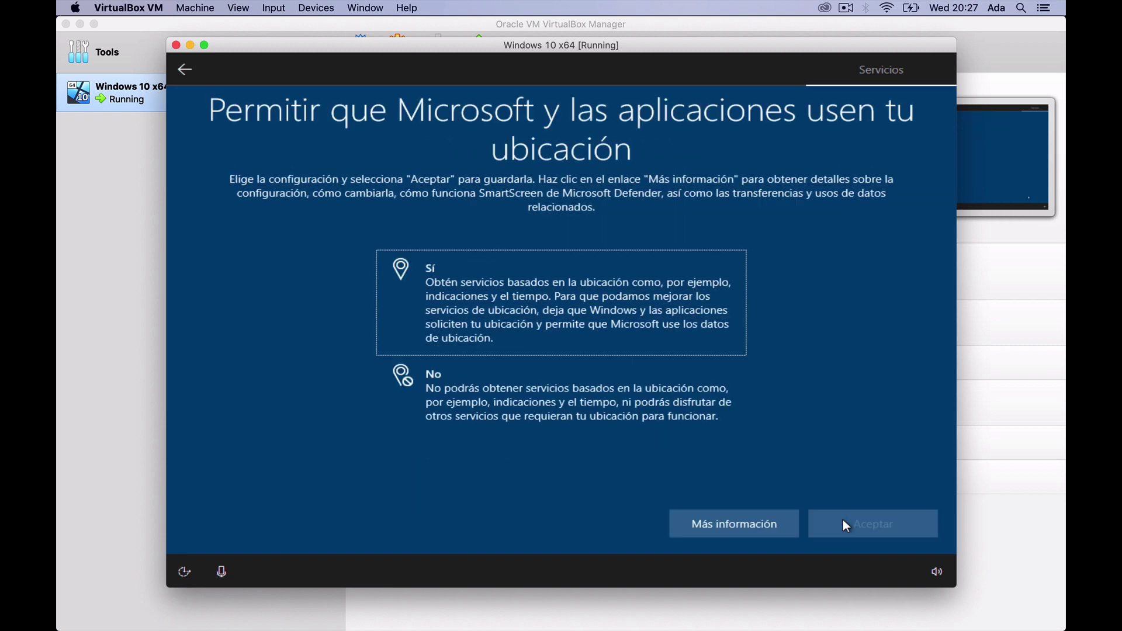
{"action": "left_click", "coordinate": [658, 293]}
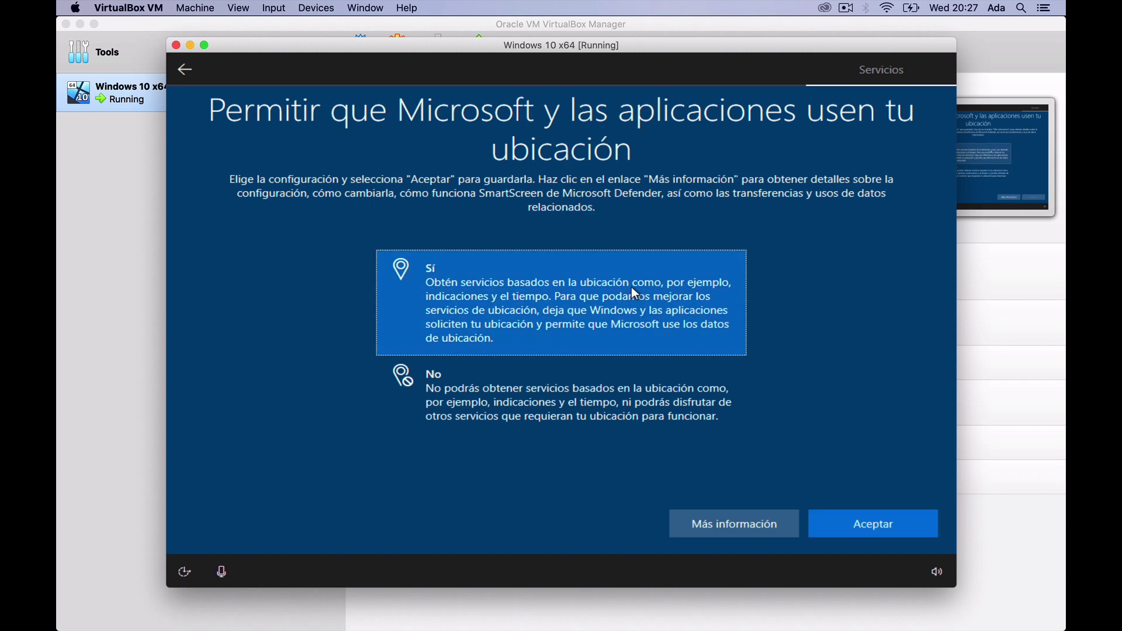
{"action": "left_click", "coordinate": [840, 521]}
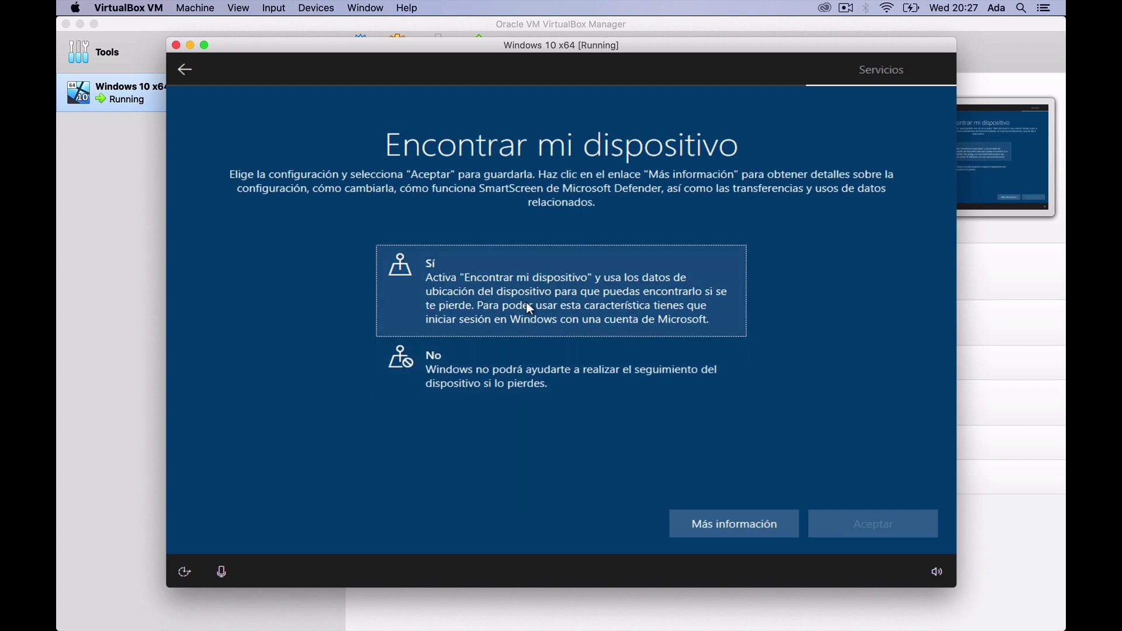
- Turn on the find-my-device feature and set the diagnostic data sent to Microsoft to Completo
{"action": "left_click", "coordinate": [528, 305]}
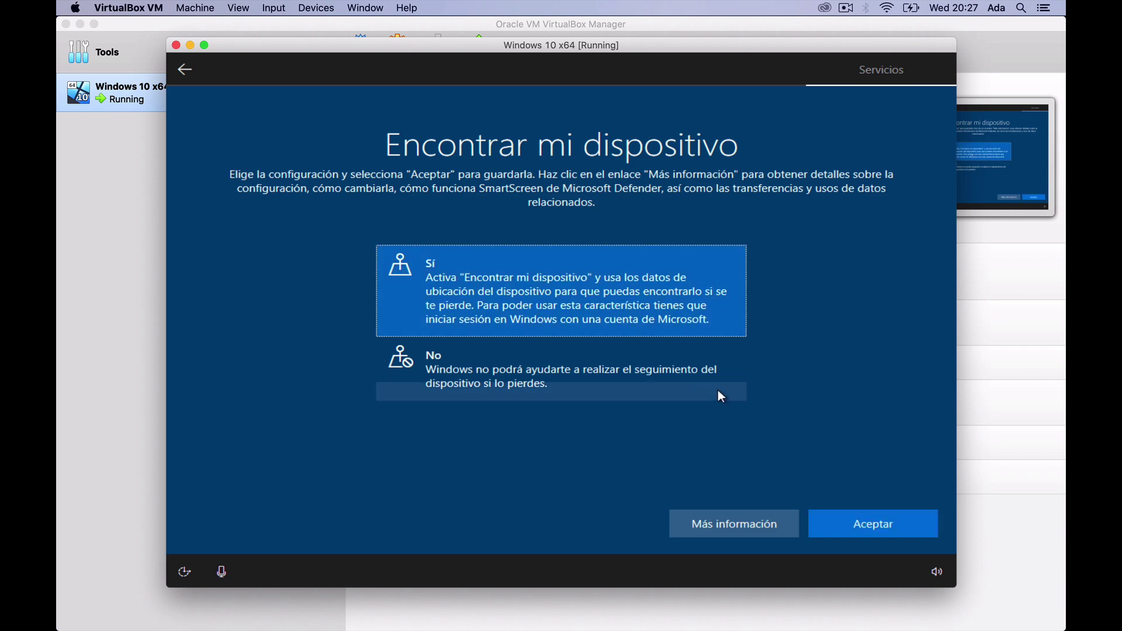
{"action": "left_click", "coordinate": [854, 525]}
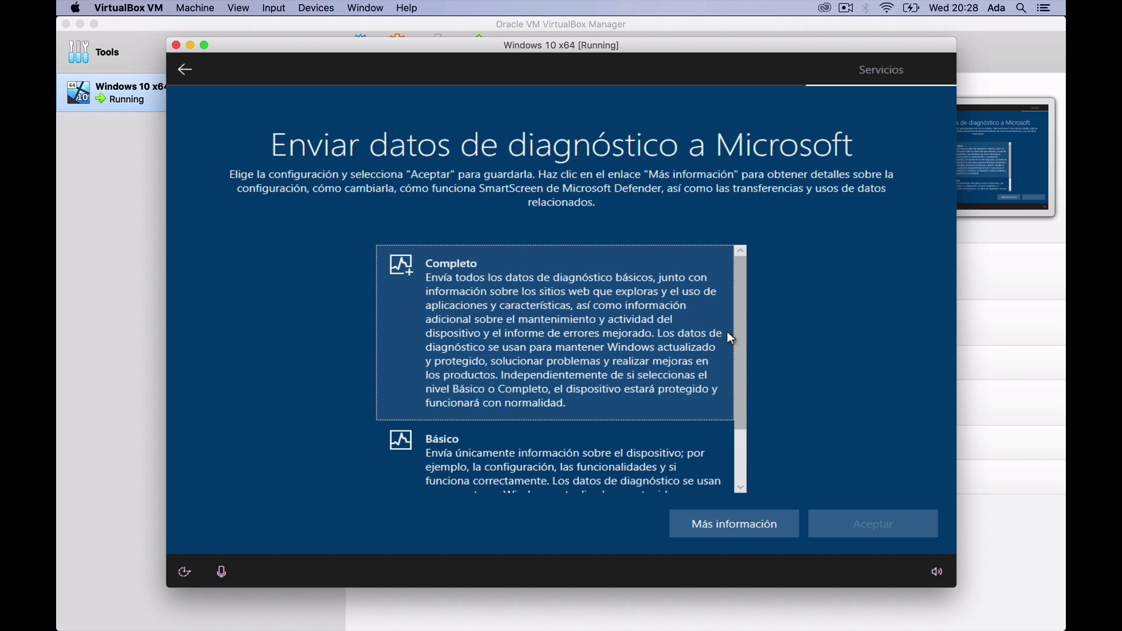
{"action": "left_click_drag", "start_coordinate": [738, 325], "coordinate": [742, 411]}
{"action": "scroll", "coordinate": [643, 362], "scroll_direction": "up", "scroll_amount": 2}
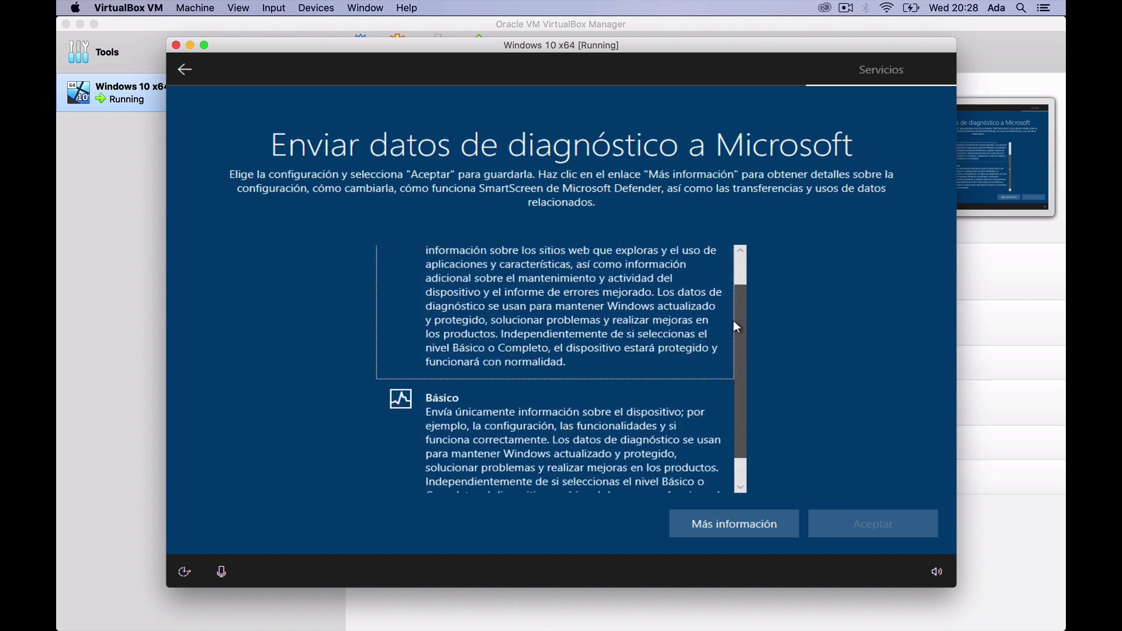
{"action": "left_click", "coordinate": [446, 306]}
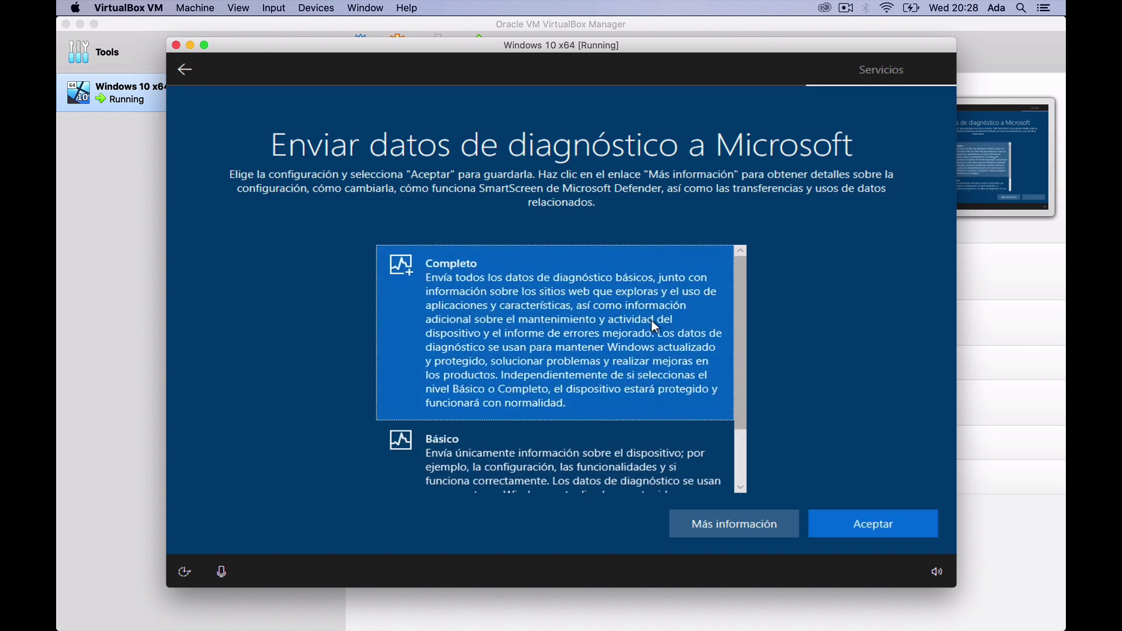
{"action": "left_click", "coordinate": [833, 514]}
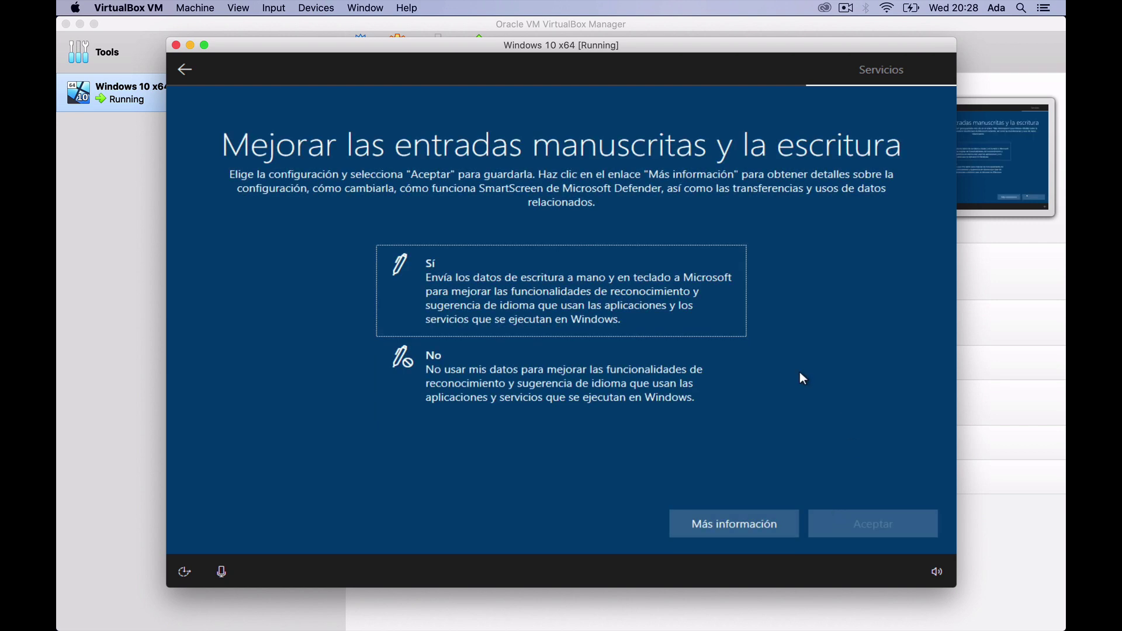
- Allow Windows to use handwriting and typing data, offer personalized experiences from diagnostic data, and let apps use the advertising ID
{"action": "left_click", "coordinate": [592, 316]}
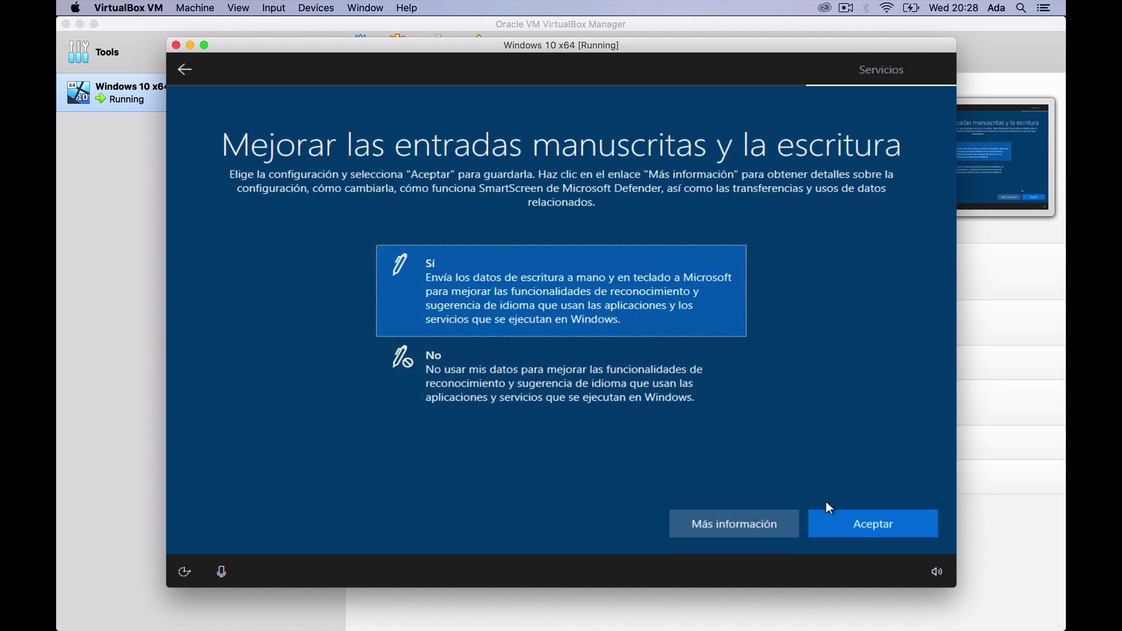
{"action": "left_click", "coordinate": [836, 519]}
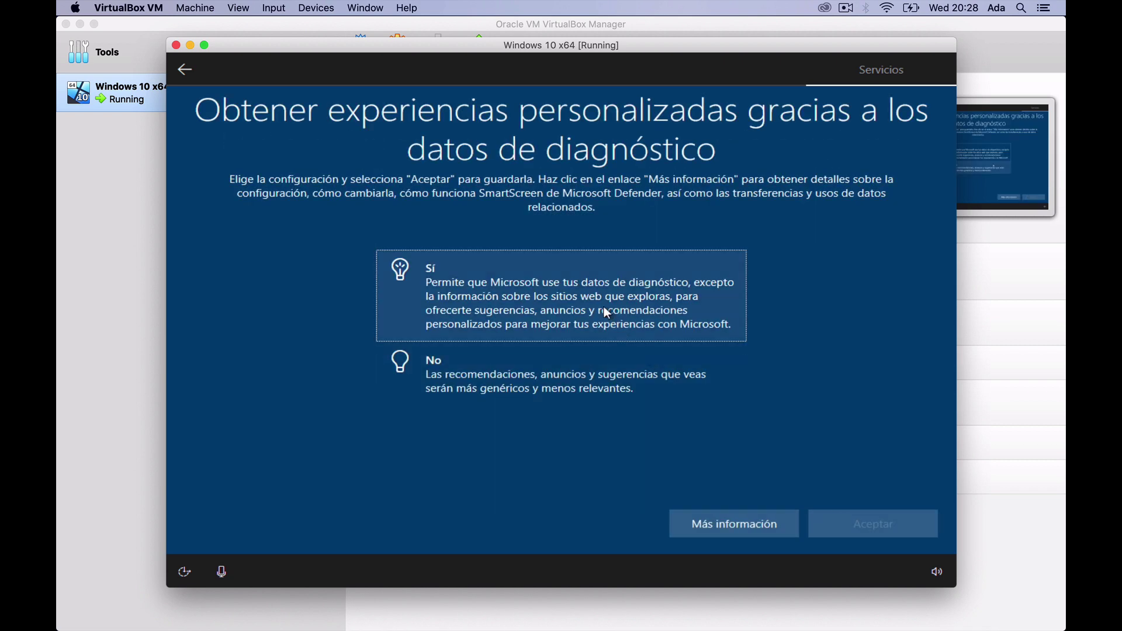
{"action": "left_click", "coordinate": [595, 290]}
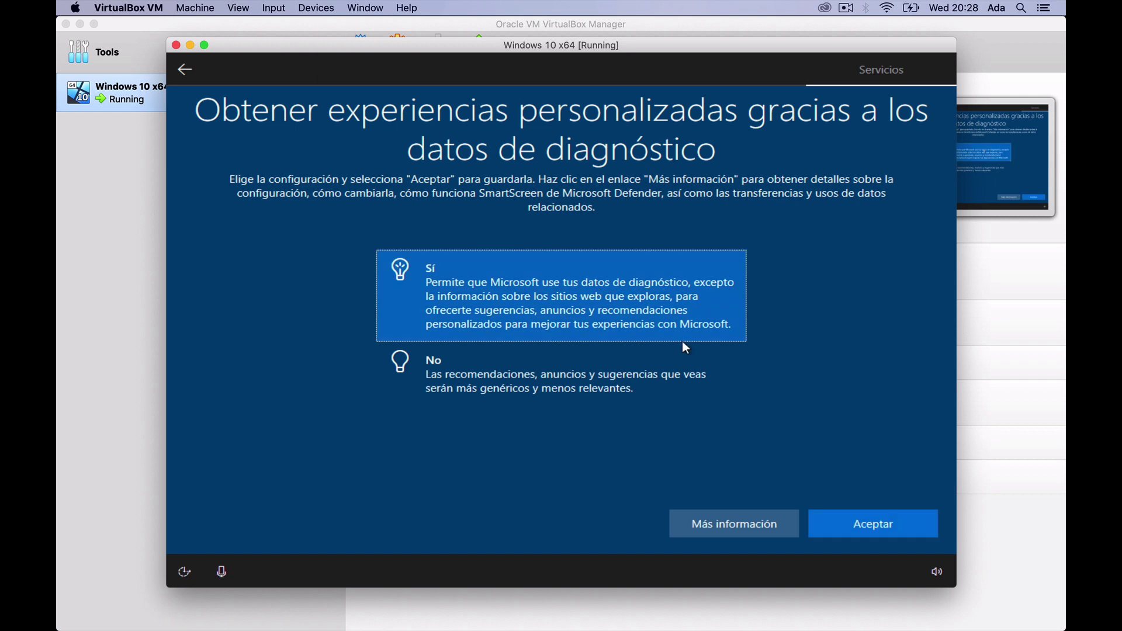
{"action": "left_click", "coordinate": [847, 526]}
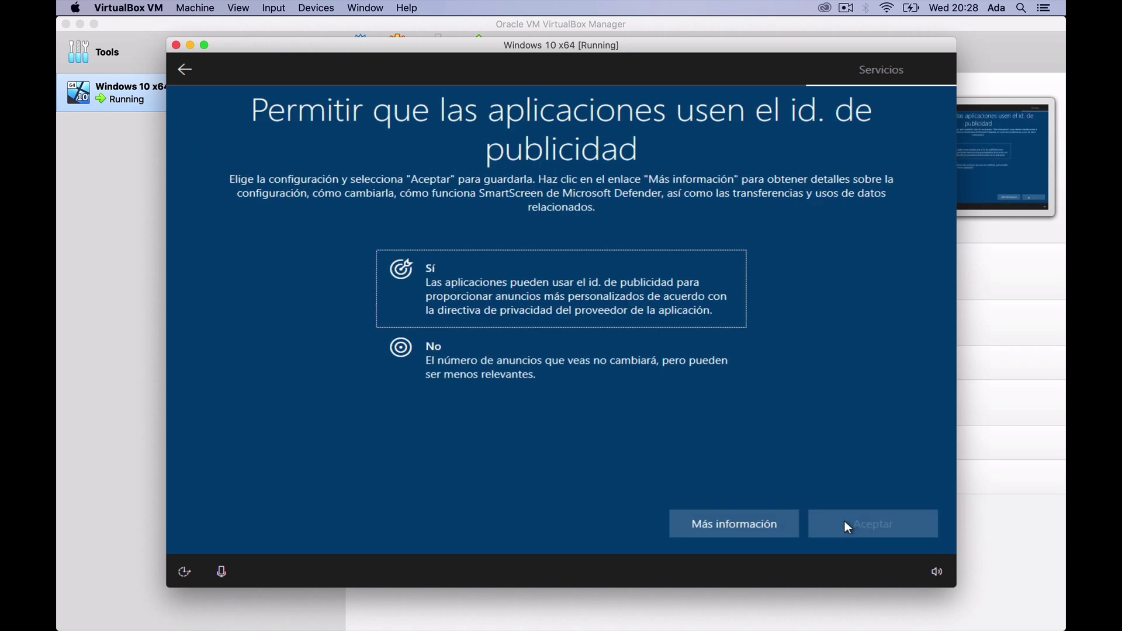
{"action": "left_click", "coordinate": [624, 314]}
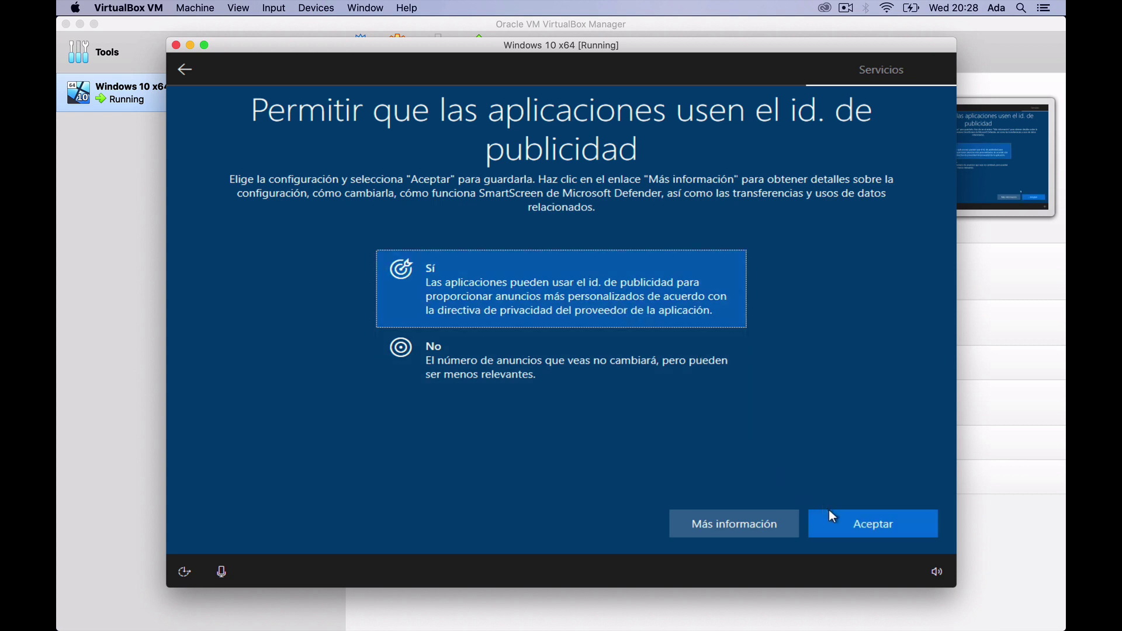
{"action": "left_click", "coordinate": [842, 526]}
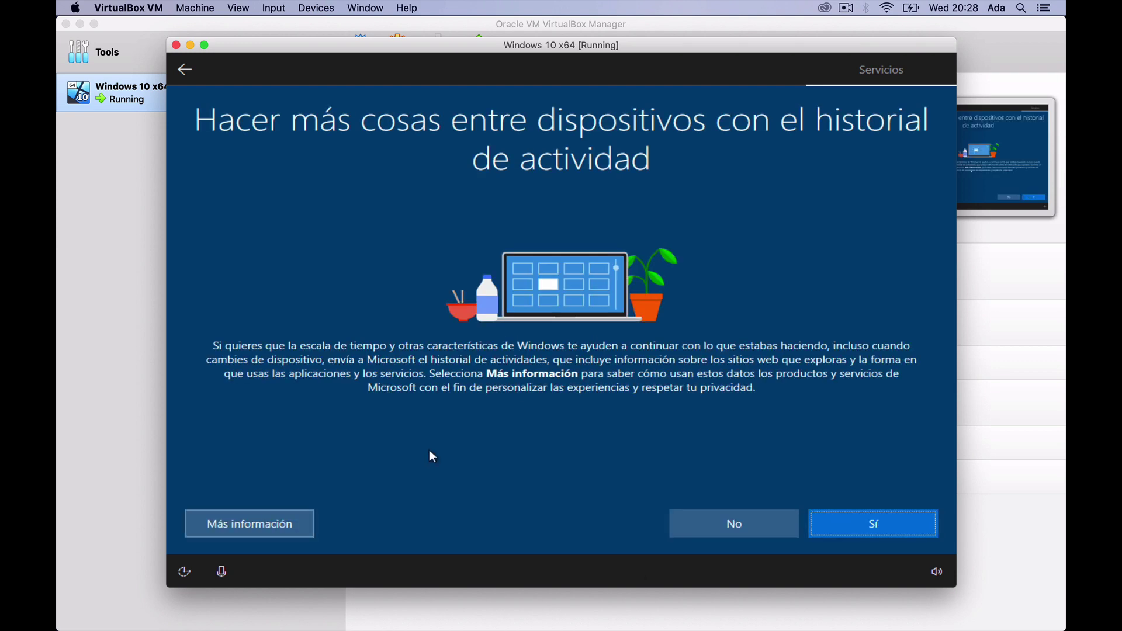
- Decline sending activity history and using Cortana to finish the Windows setup, and close the Microsoft Edge welcome window
{"action": "left_click", "coordinate": [706, 520]}
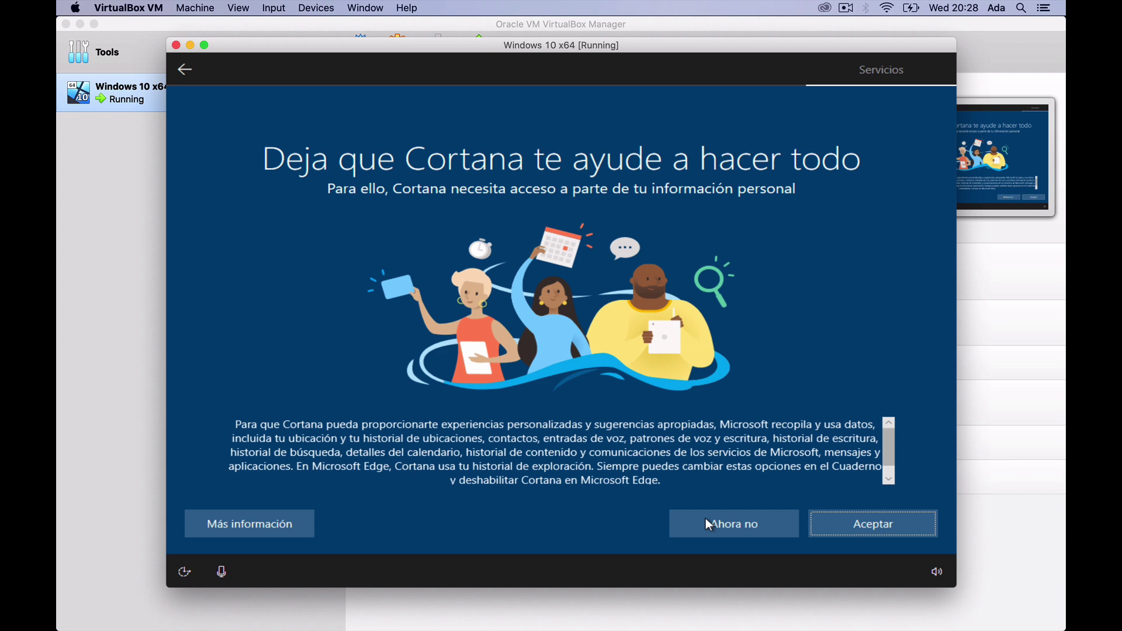
{"action": "left_click", "coordinate": [707, 521]}
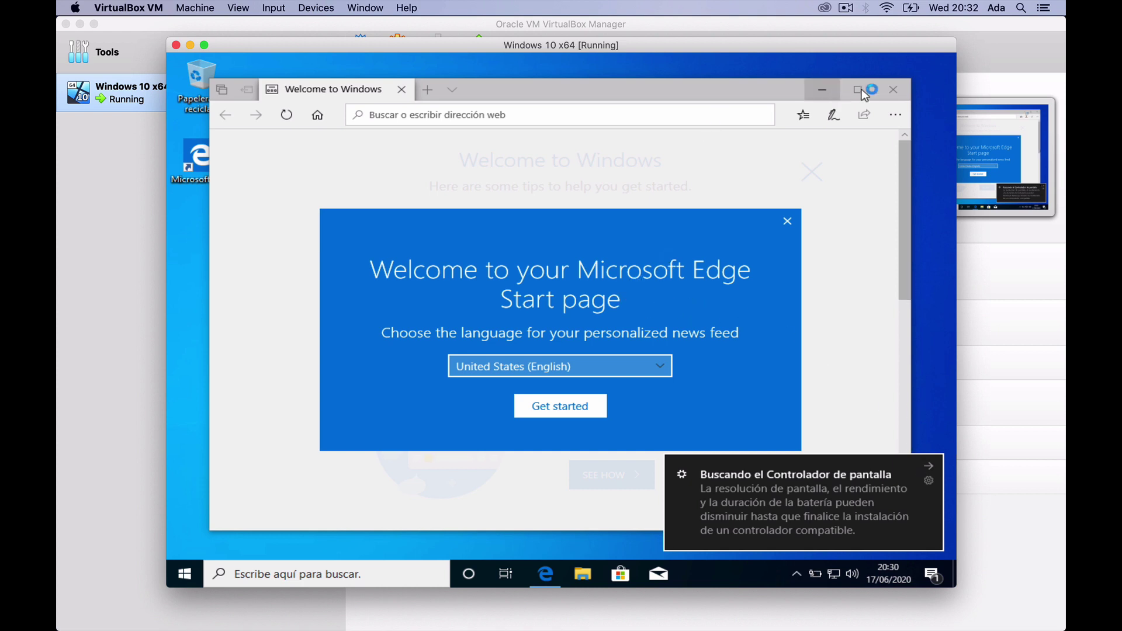
{"action": "left_click", "coordinate": [894, 90]}
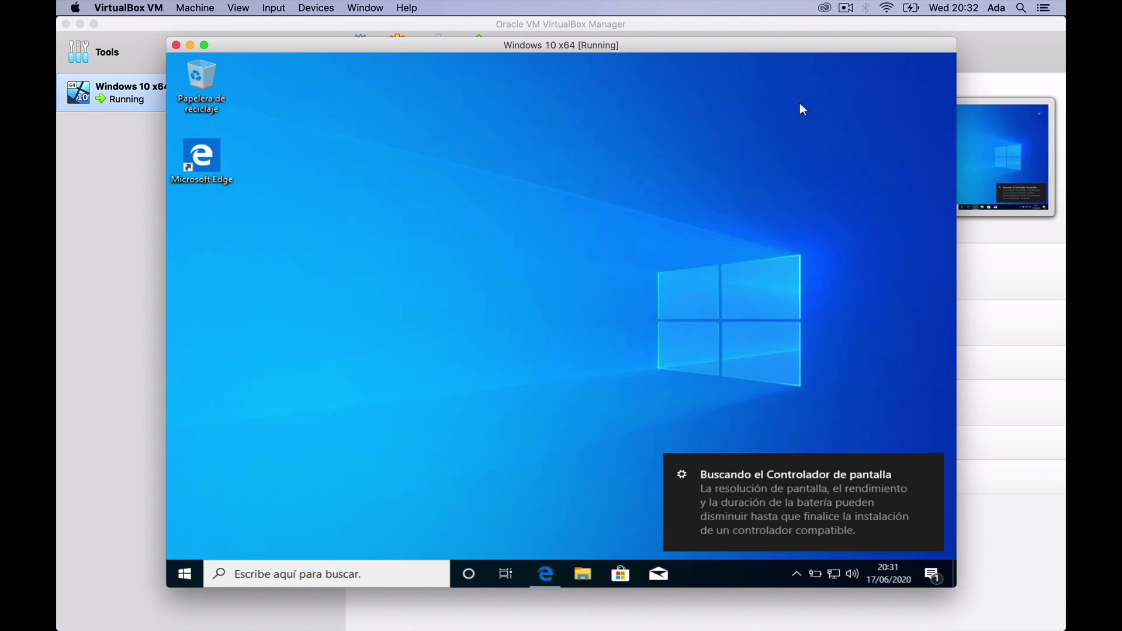